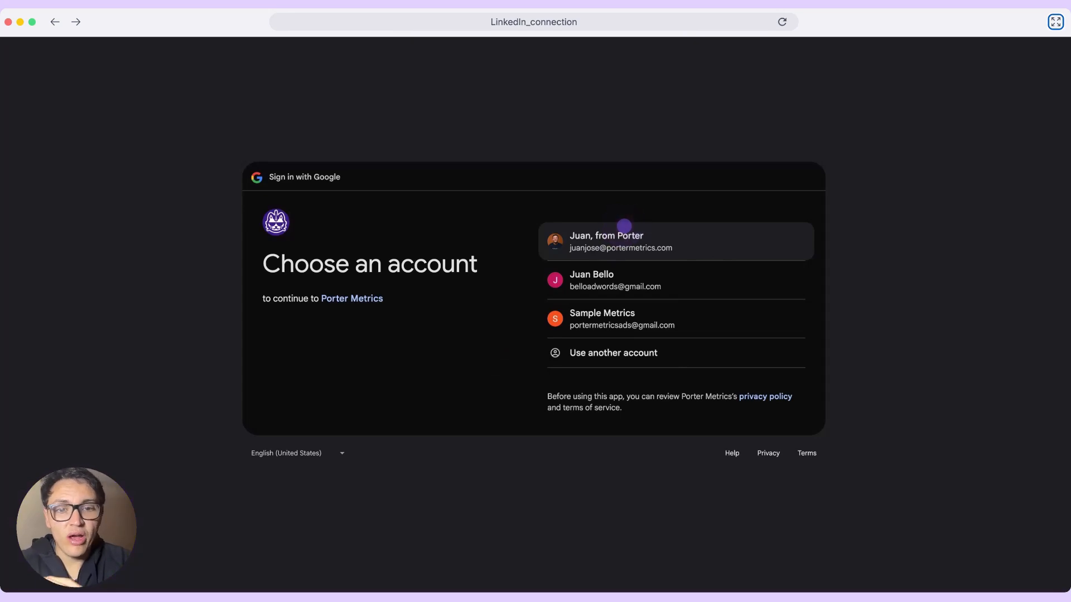
- Sign in with the portermetrics.com Google account and start a single data source report for LinkedIn Pages
left_click(624, 226)
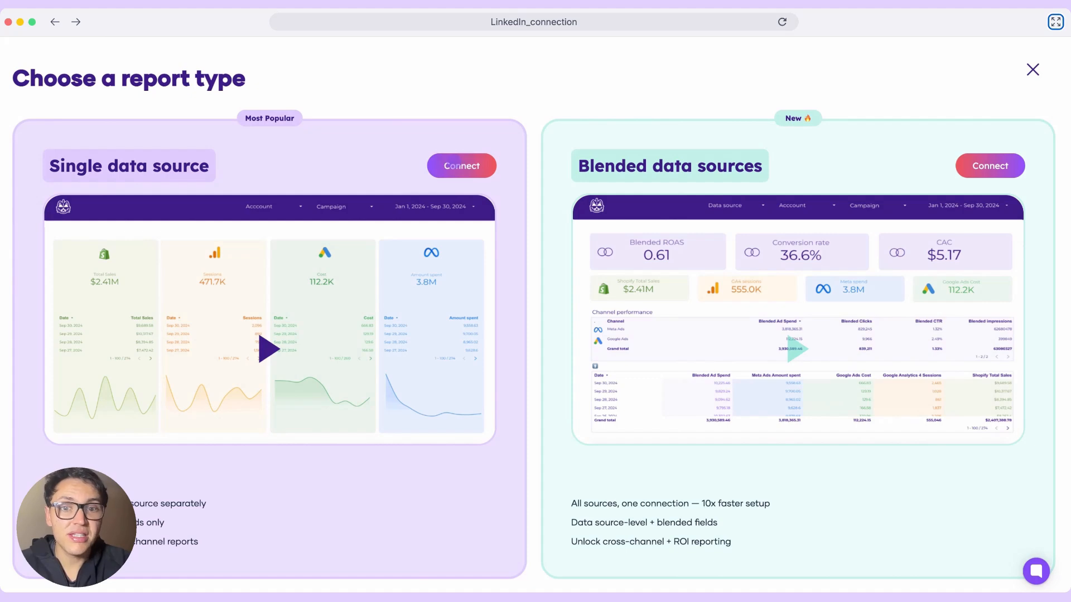
left_click(460, 166)
left_click(444, 321)
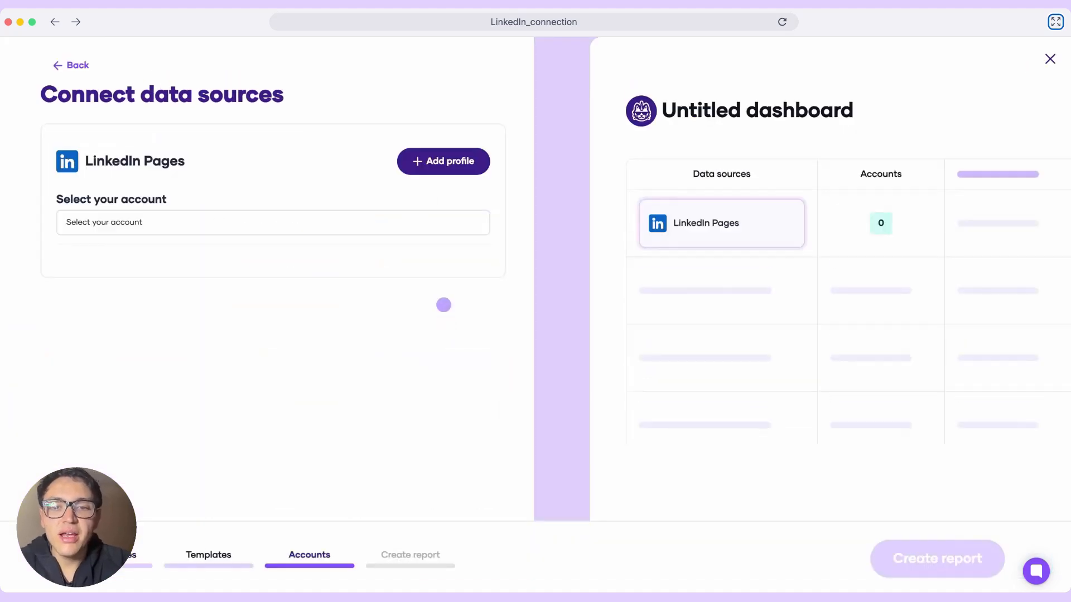
- Add a LinkedIn account through the LinkedIn Pages authorization and return to the data source connection
left_click(438, 167)
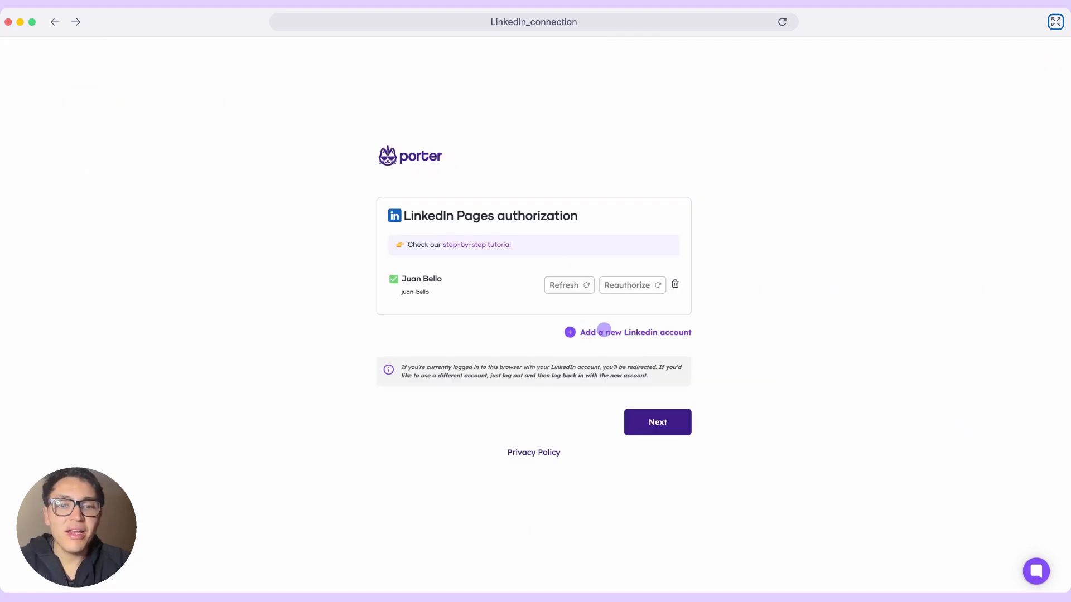
left_click(604, 330)
left_click(603, 478)
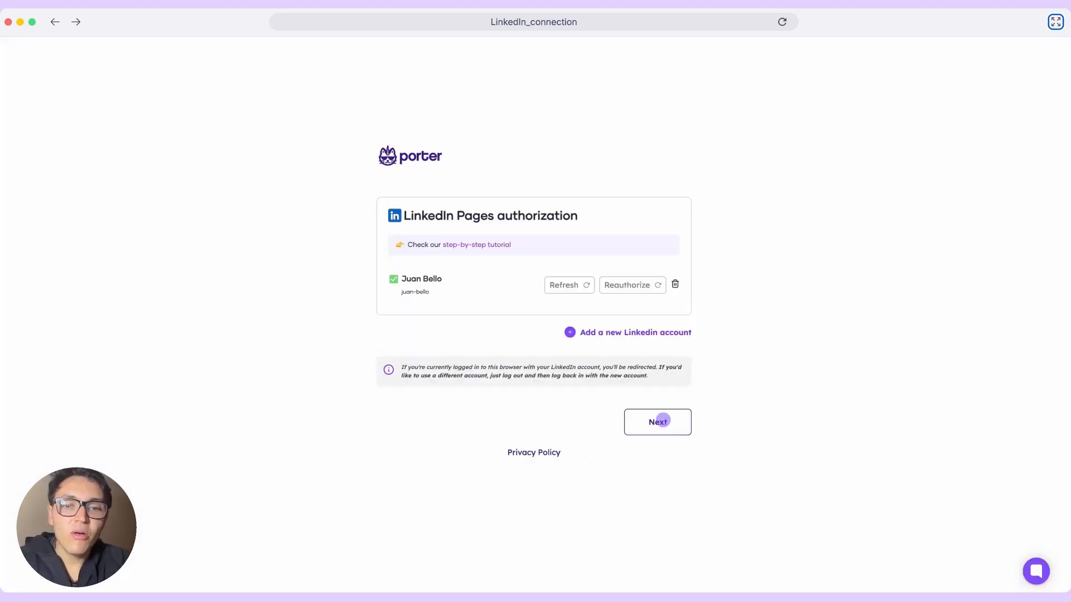
left_click(663, 419)
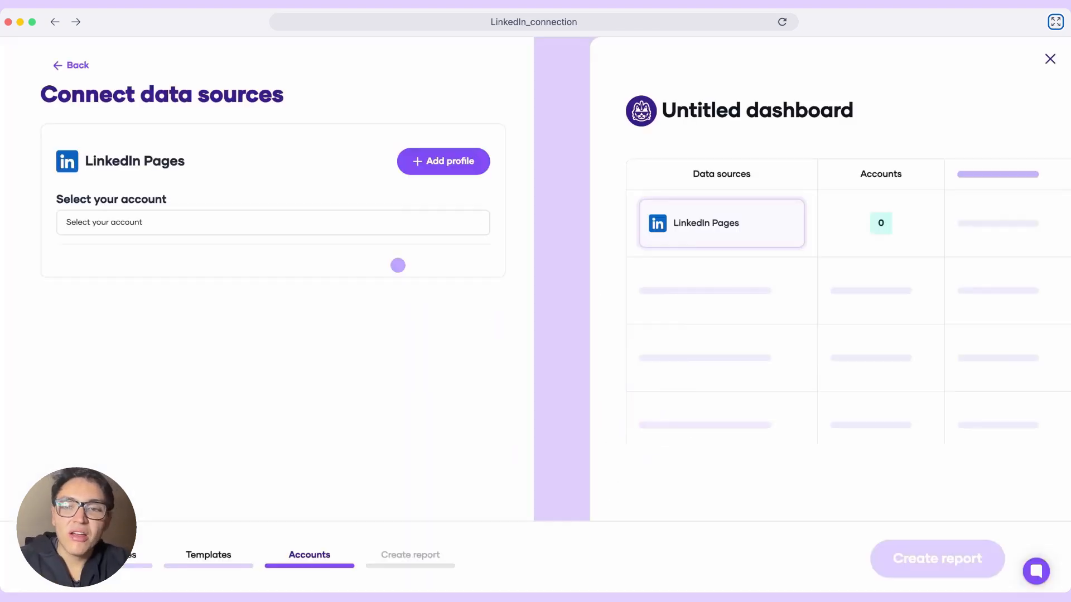
- Choose the personal LinkedIn profile as the account and select the Porter Metrics company page
left_click(345, 233)
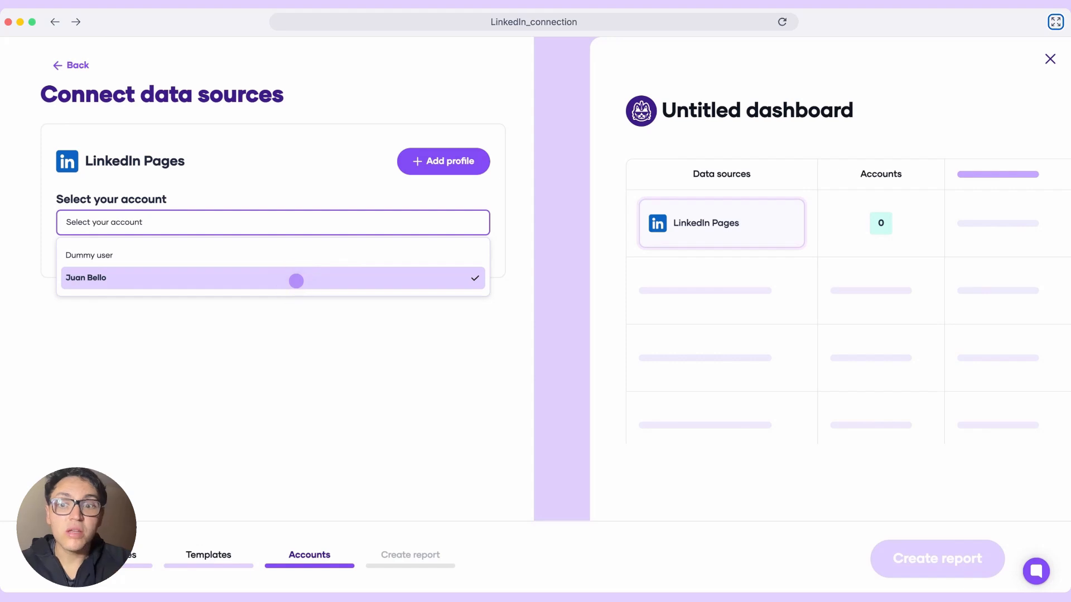
left_click(296, 279)
left_click(244, 283)
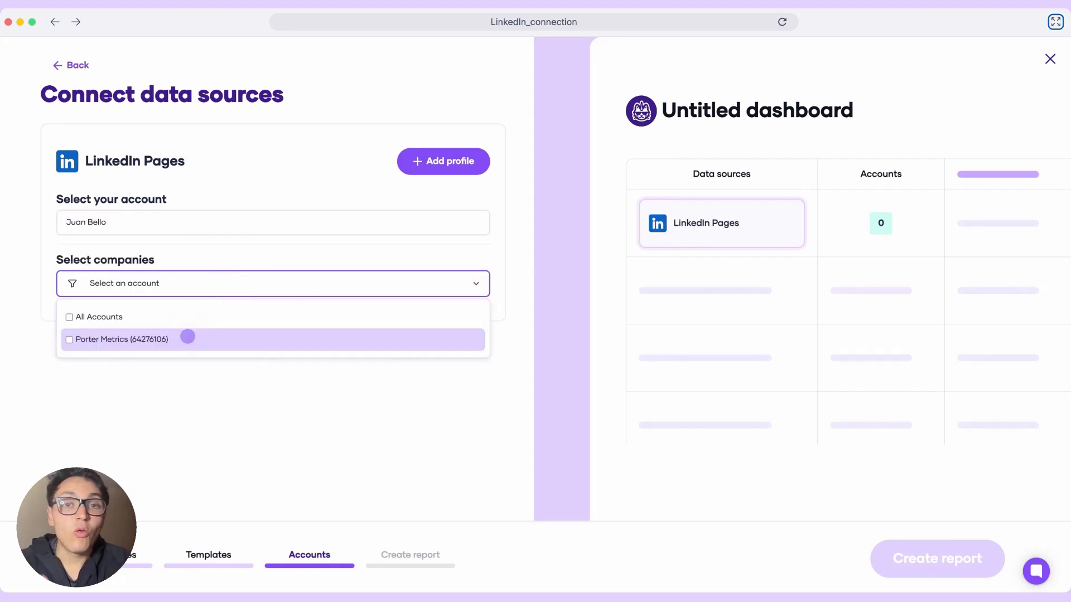
left_click(187, 337)
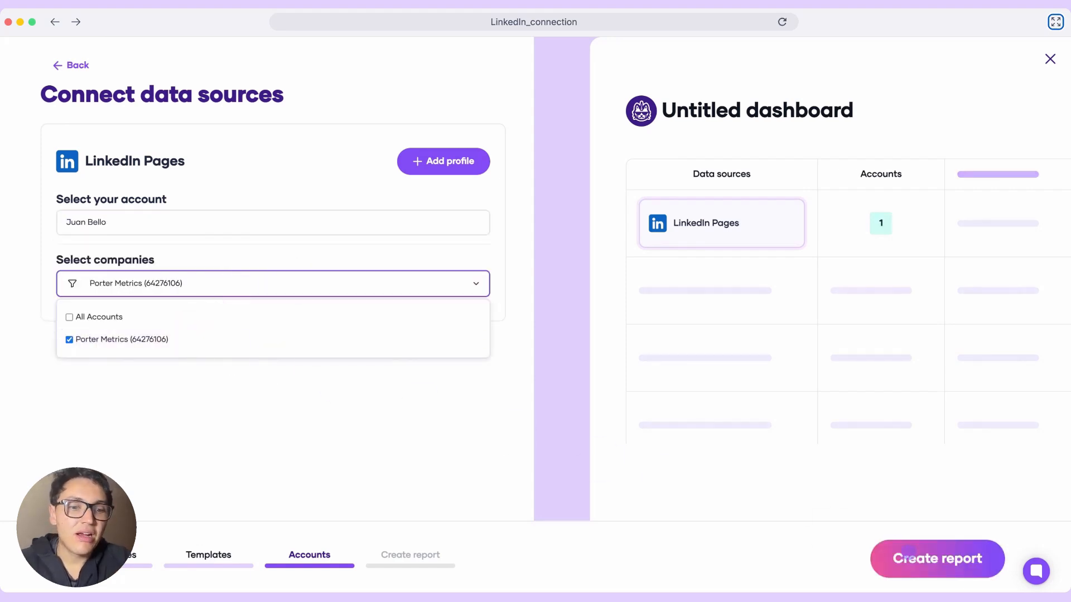
- Create the report and save it, acknowledging the data access review
left_click(908, 557)
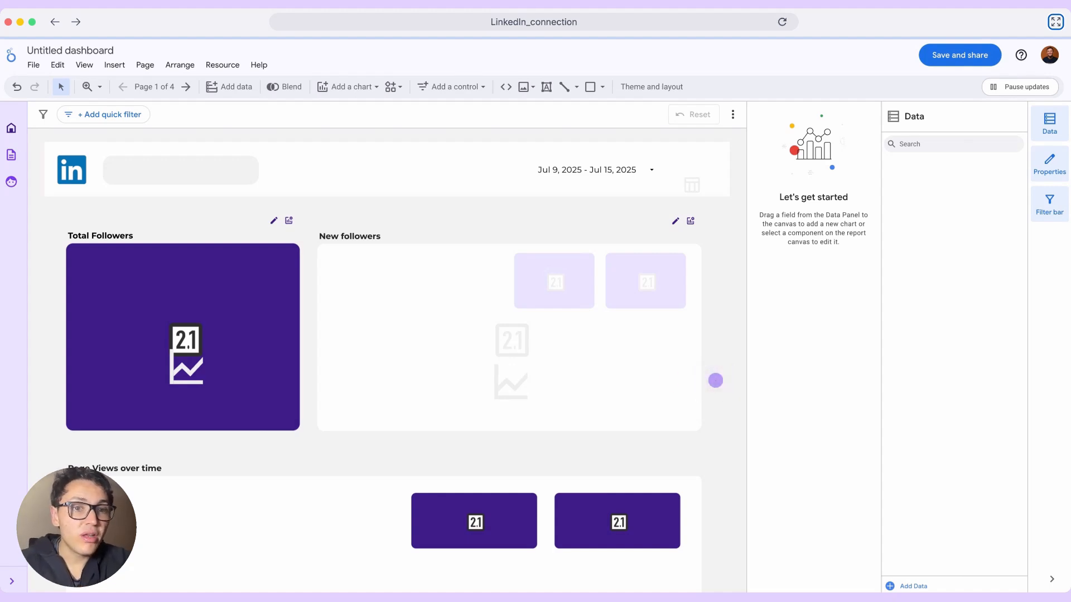
left_click(945, 51)
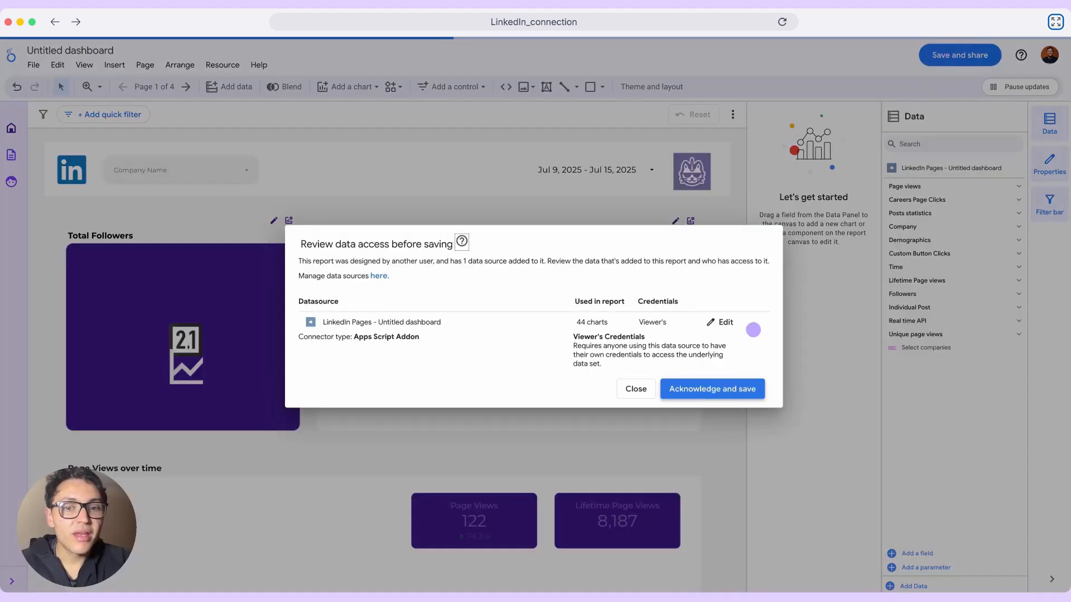
left_click(721, 386)
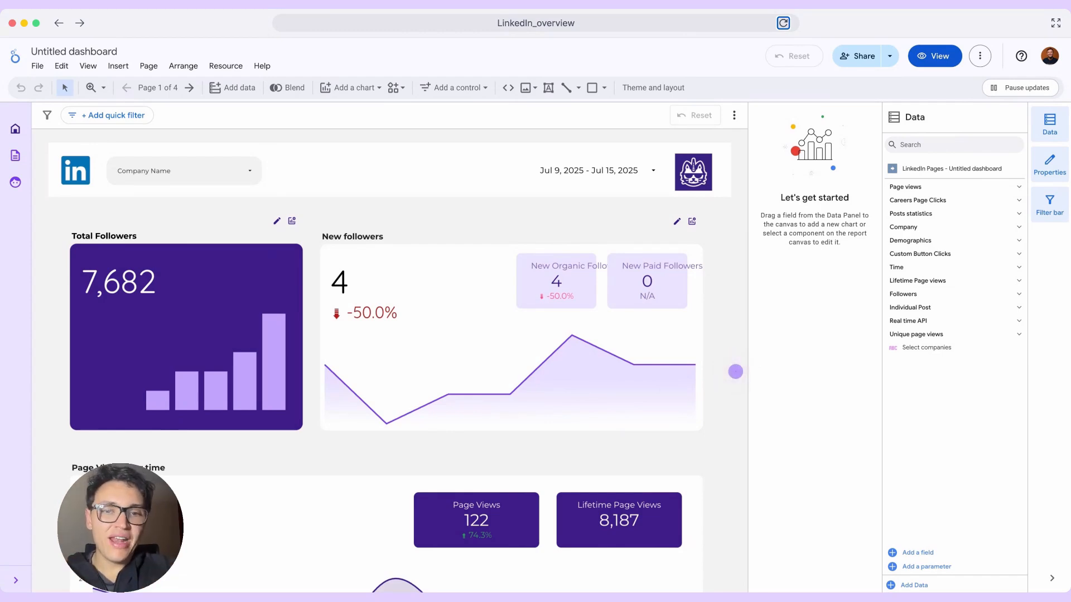
- Look over the Page Views over time chart on the Followers page and switch to the Page activity page
scroll(736, 371, "down", 5)
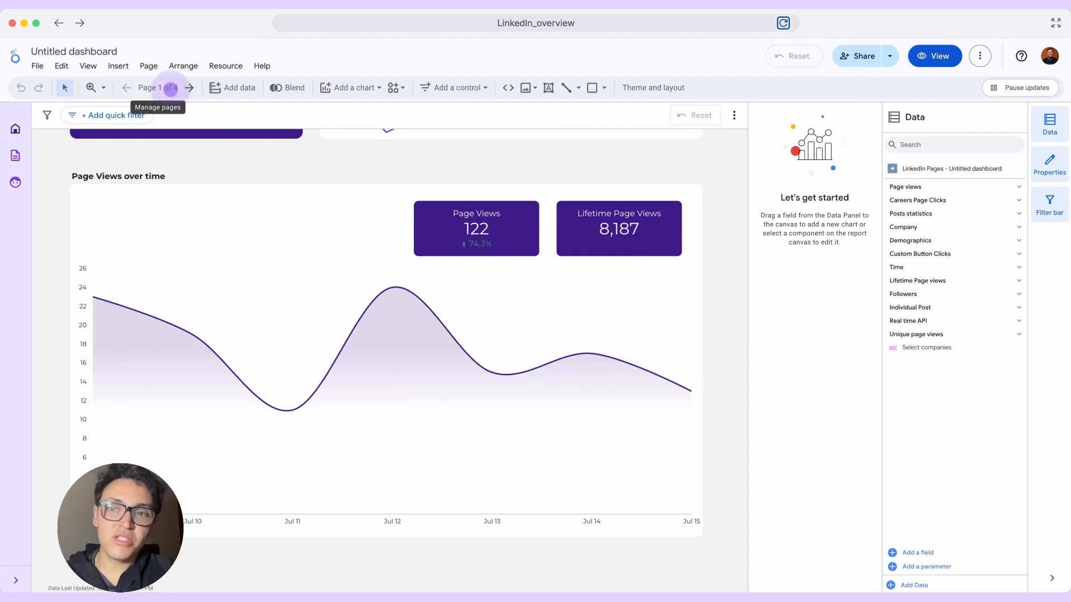
left_click(168, 88)
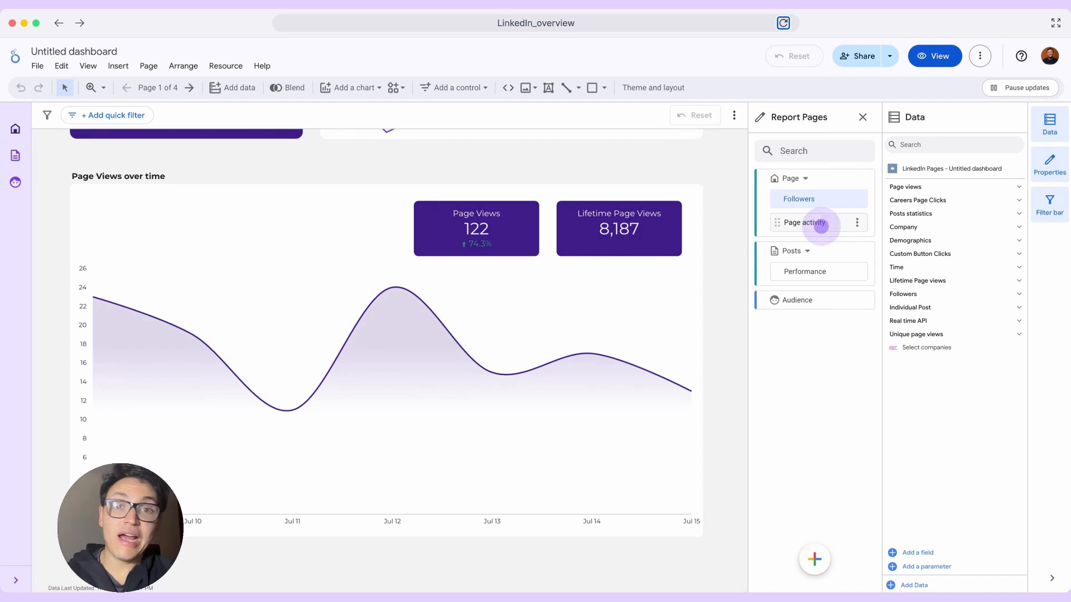
left_click(821, 225)
- Inspect the choices of the Company Name filter and the date range control, leaving the date range without applying anything
left_click(226, 176)
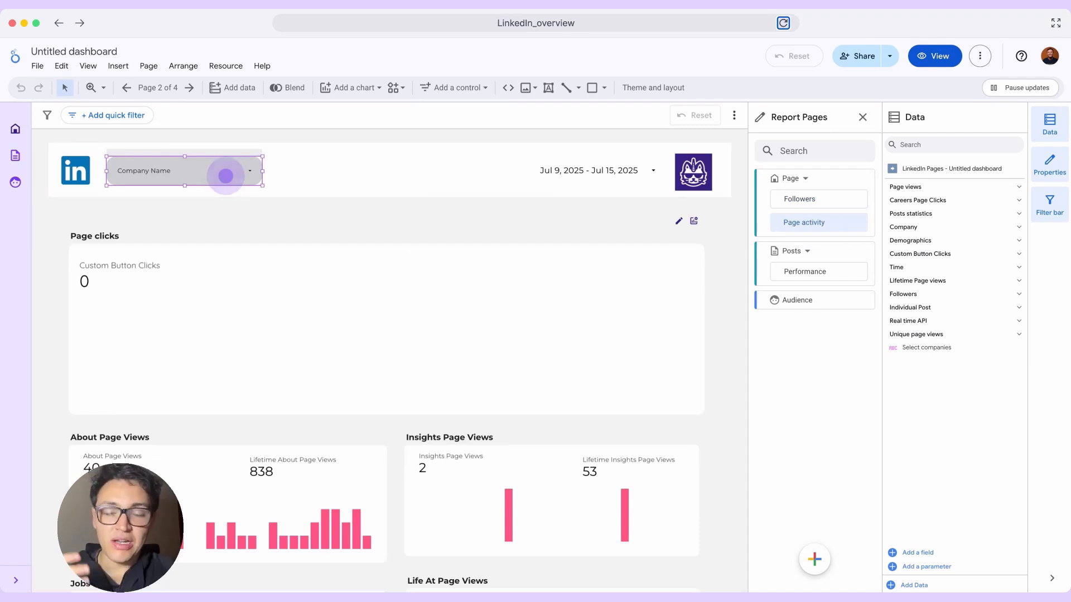
left_click(226, 176)
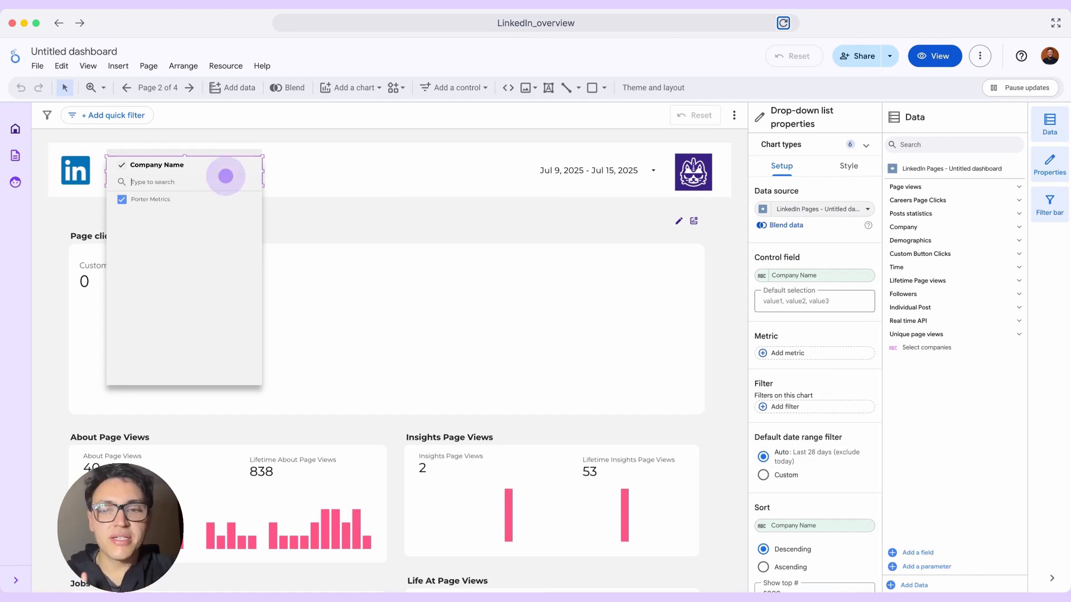
left_click(552, 174)
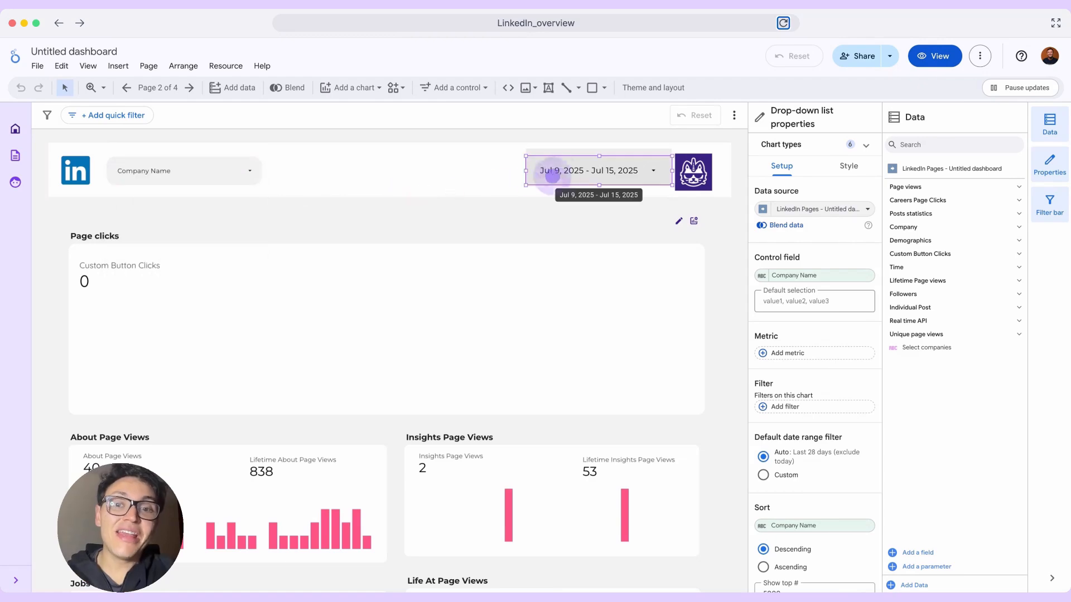
left_click(567, 175)
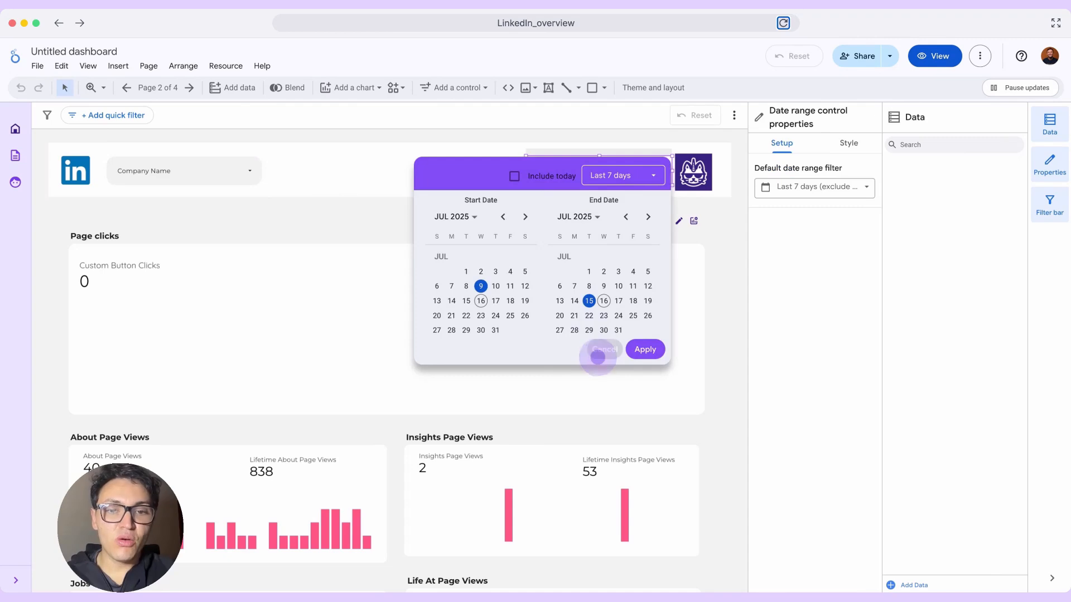
left_click(598, 353)
- Inspect the company logo table and the Page clicks scorecard, and look over the page view charts by section
left_click(693, 190)
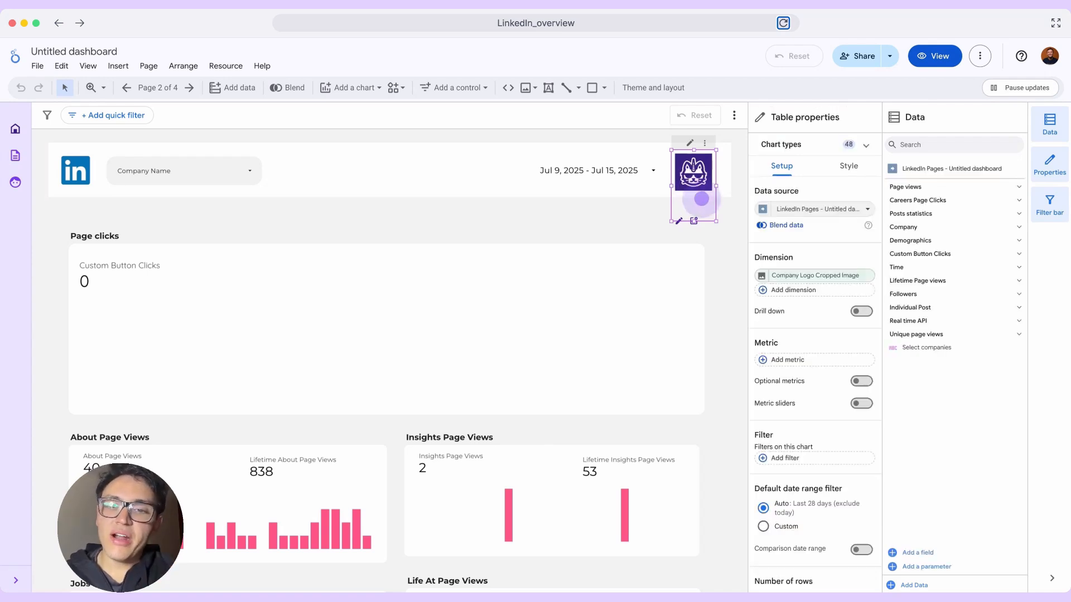
left_click(624, 216)
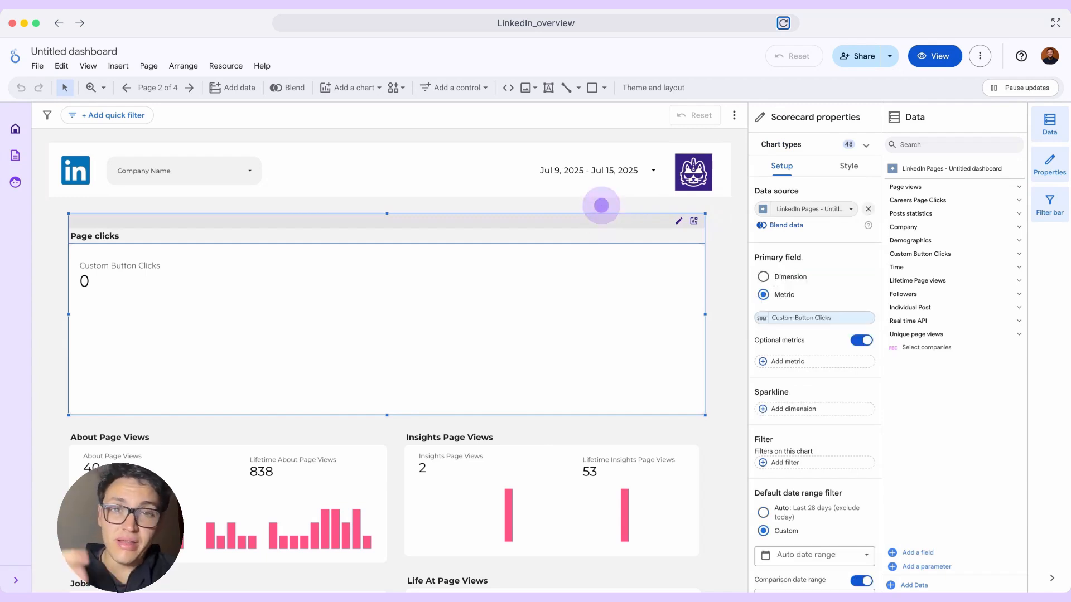
left_click(602, 204)
scroll(600, 208, "down", 3)
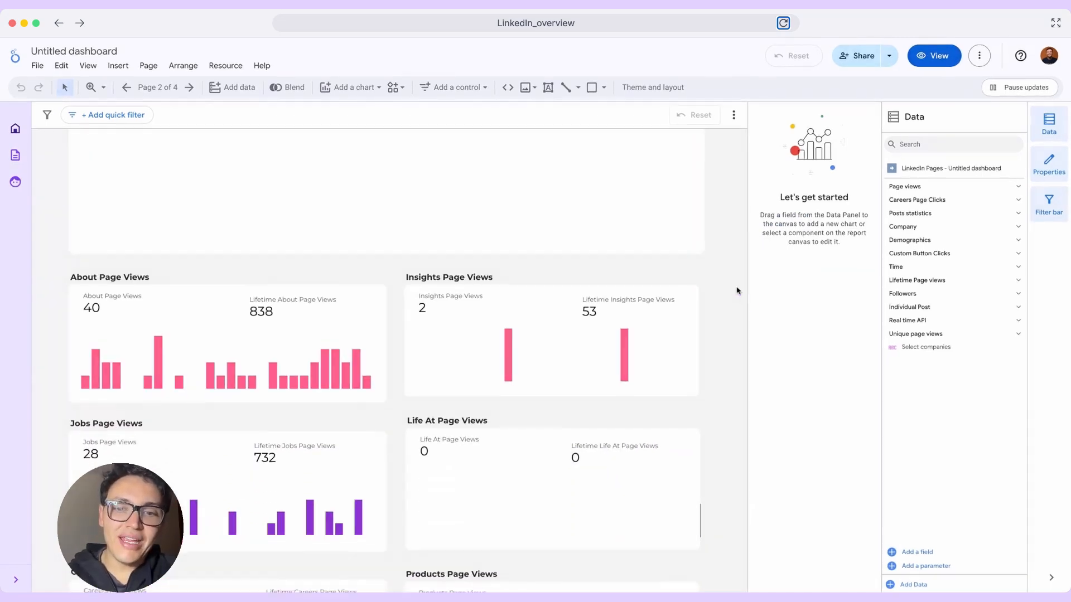
scroll(736, 290, "down", 3)
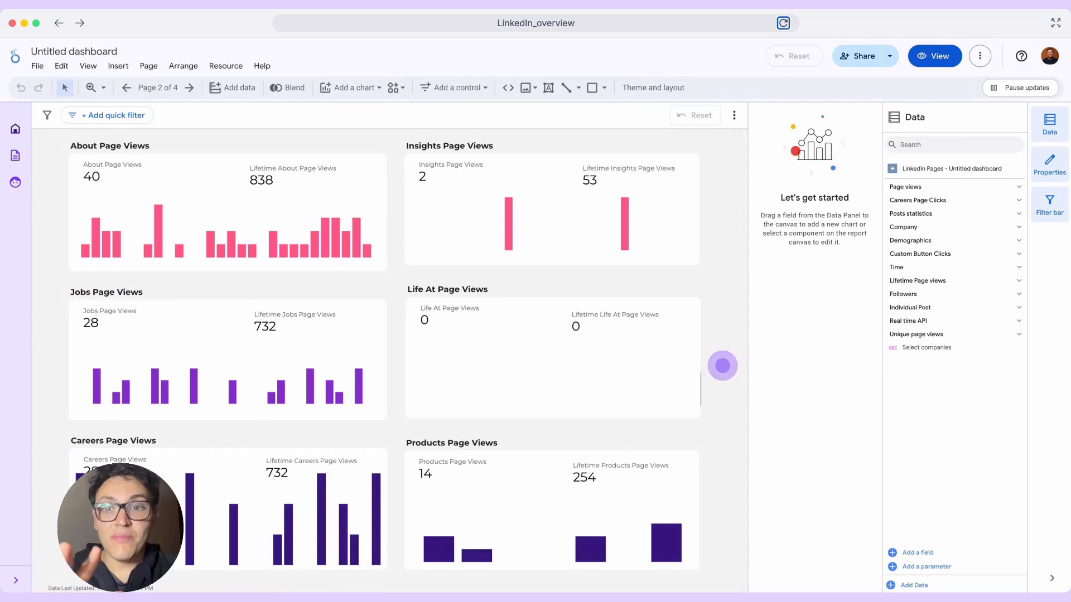
- Open the Performance page under Posts and look over its engagement, visibility and Top posts sections
left_click(158, 85)
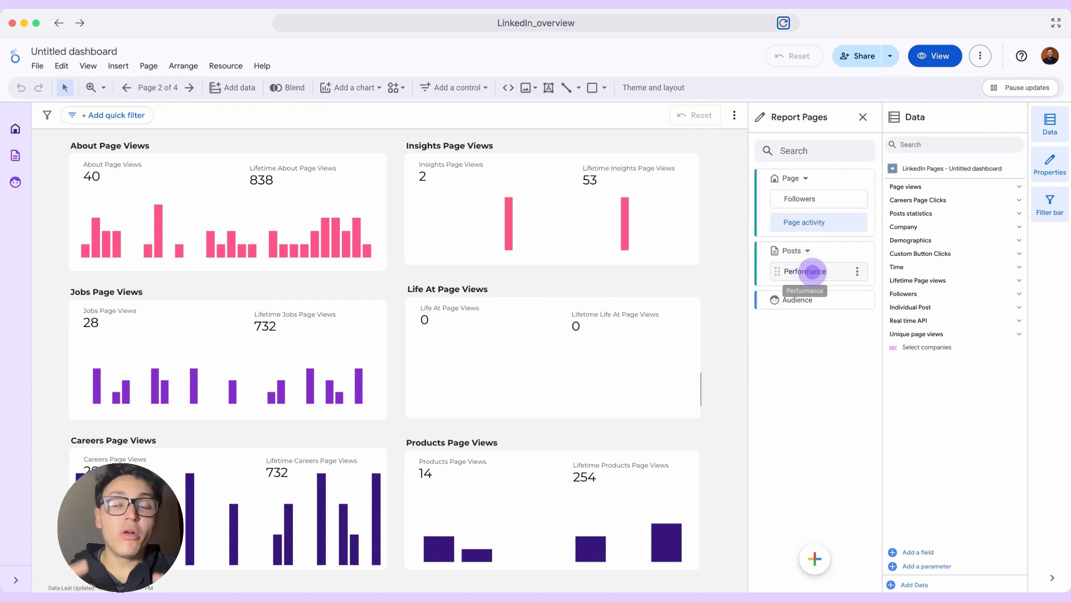
left_click(813, 271)
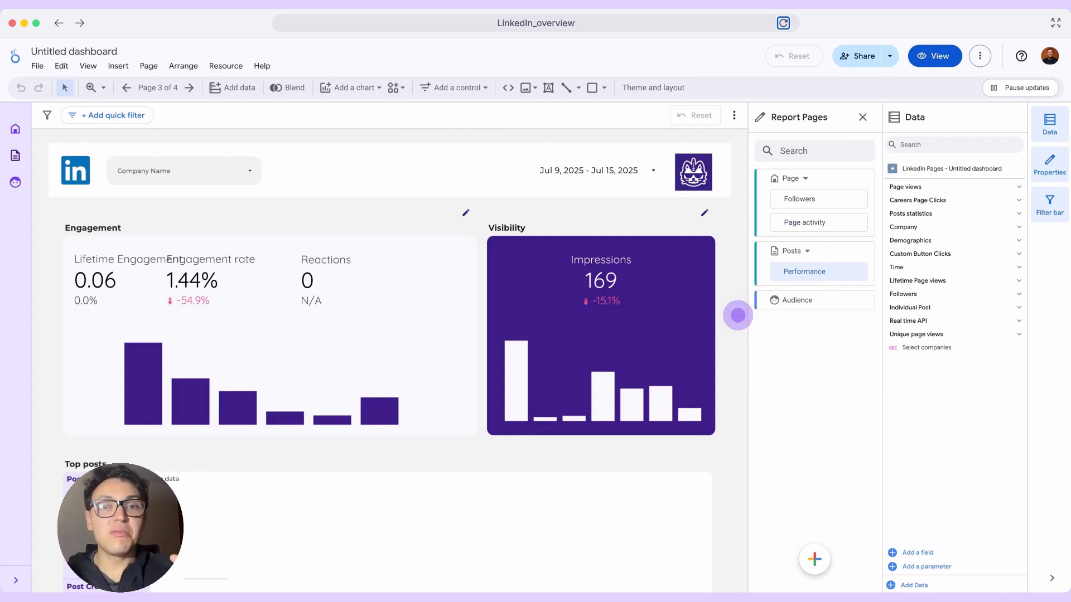
scroll(738, 315, "down", 2)
scroll(736, 357, "down", 3)
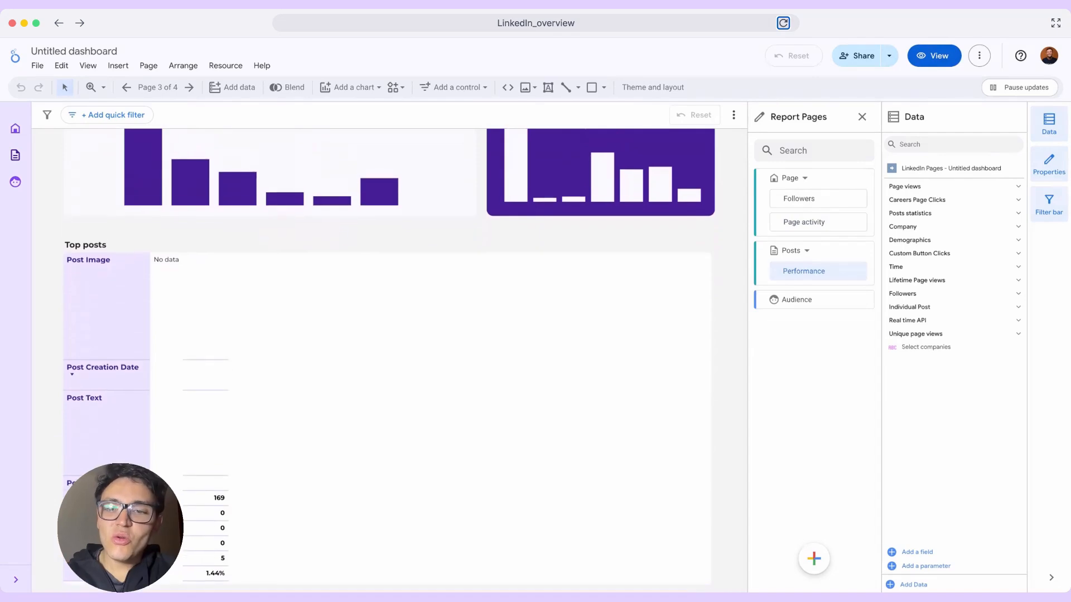
scroll(736, 360, "up", 5)
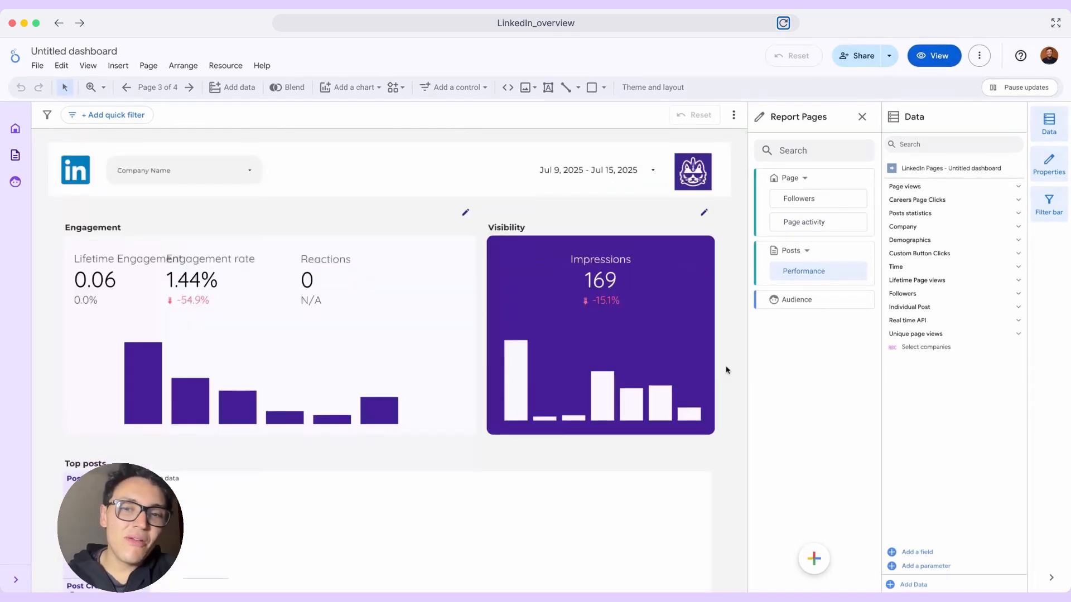
- Set the Performance page's date range to Last year and apply it
left_click(589, 165)
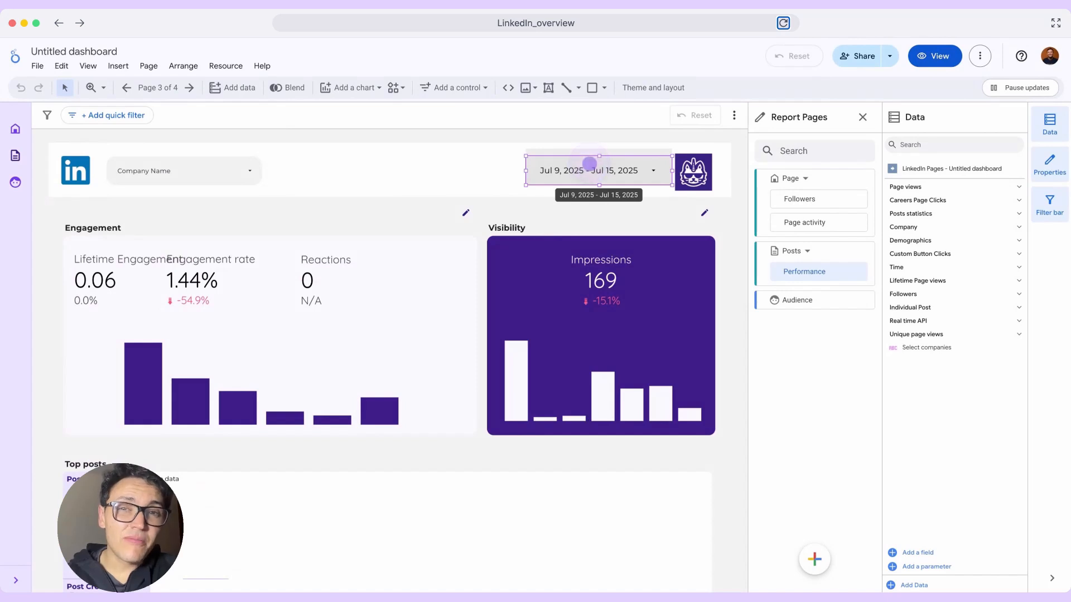
left_click(589, 165)
left_click(621, 176)
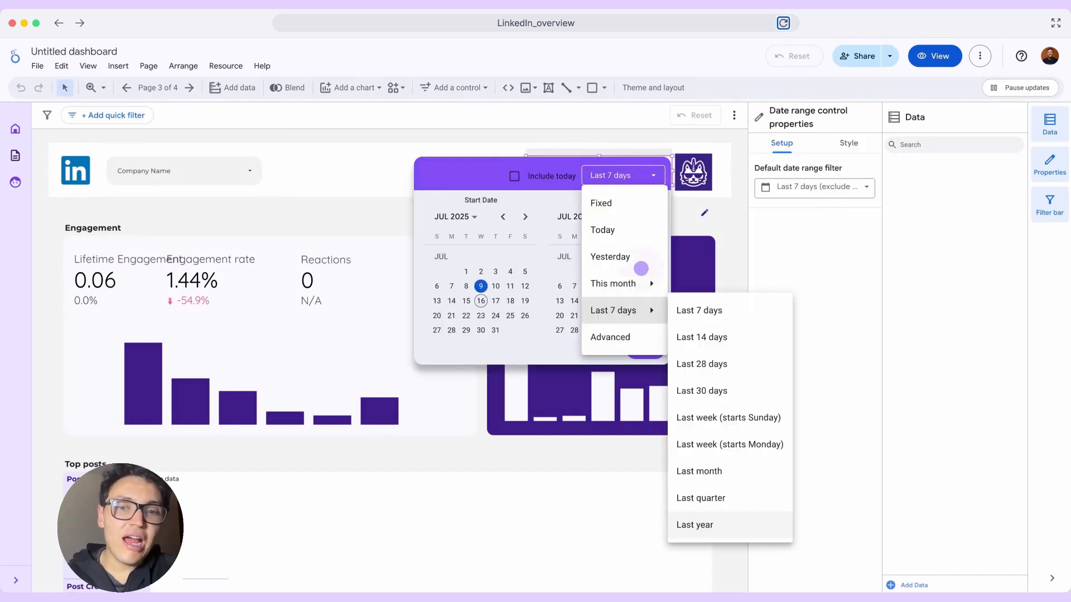
left_click(689, 526)
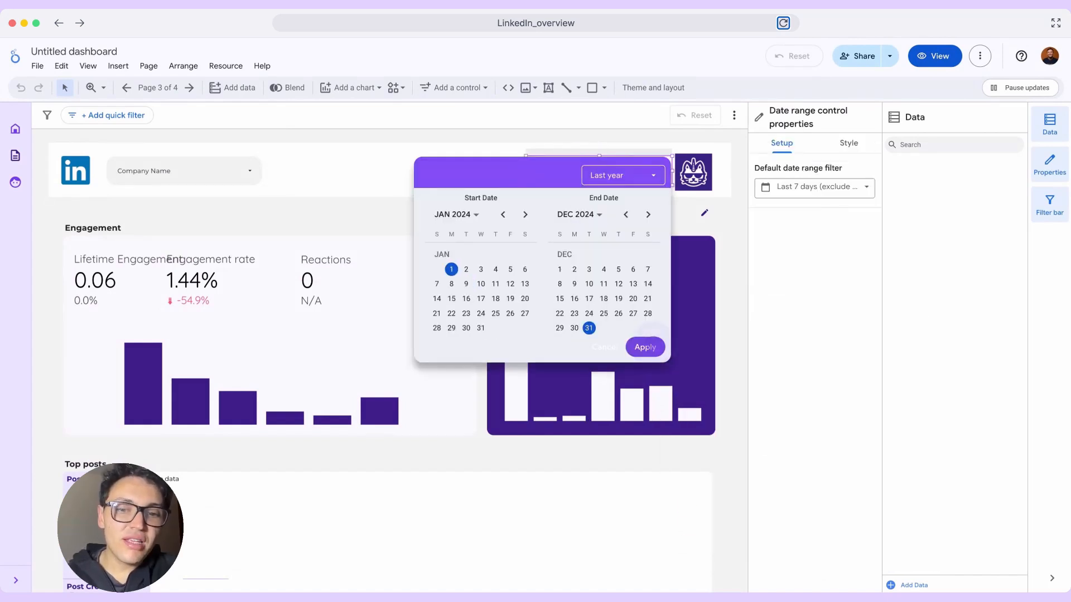
left_click(648, 350)
left_click(724, 433)
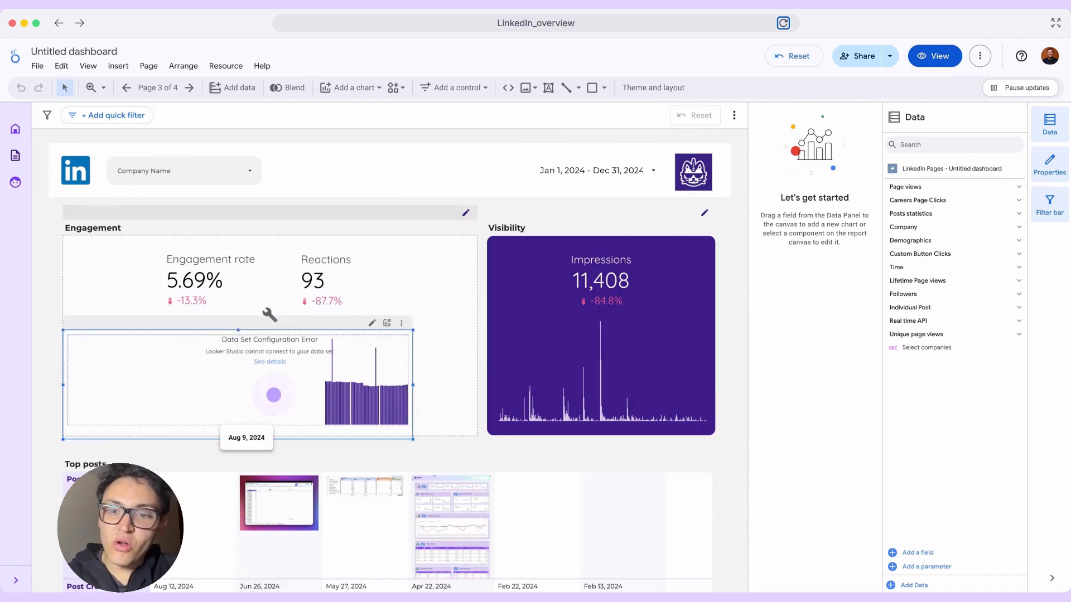
- Read the details of the data set configuration error in the Engagement section and dismiss them
left_click_drag(273, 395, 282, 297)
left_click(274, 362)
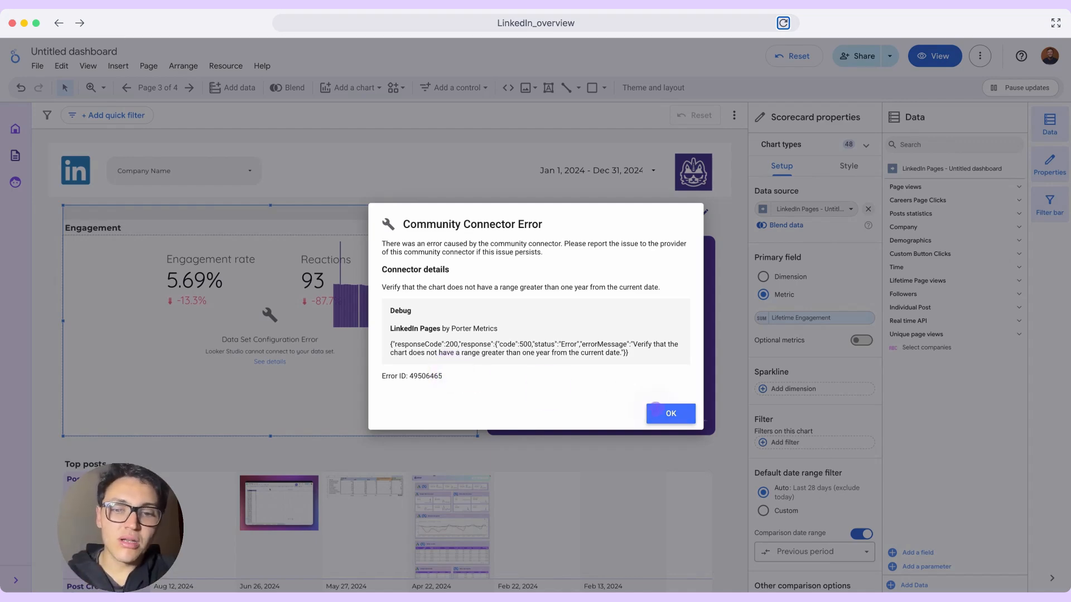
left_click(671, 413)
- Review the Top posts table on the Performance page and bring up the list of report pages
scroll(352, 440, "down", 3)
scroll(352, 440, "down", 2)
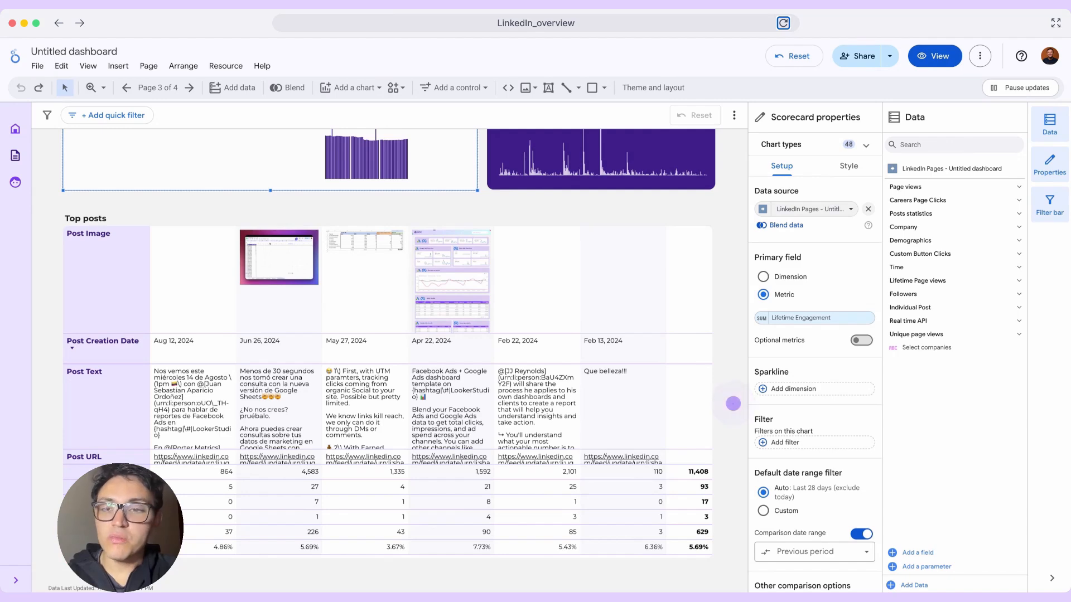
left_click(158, 88)
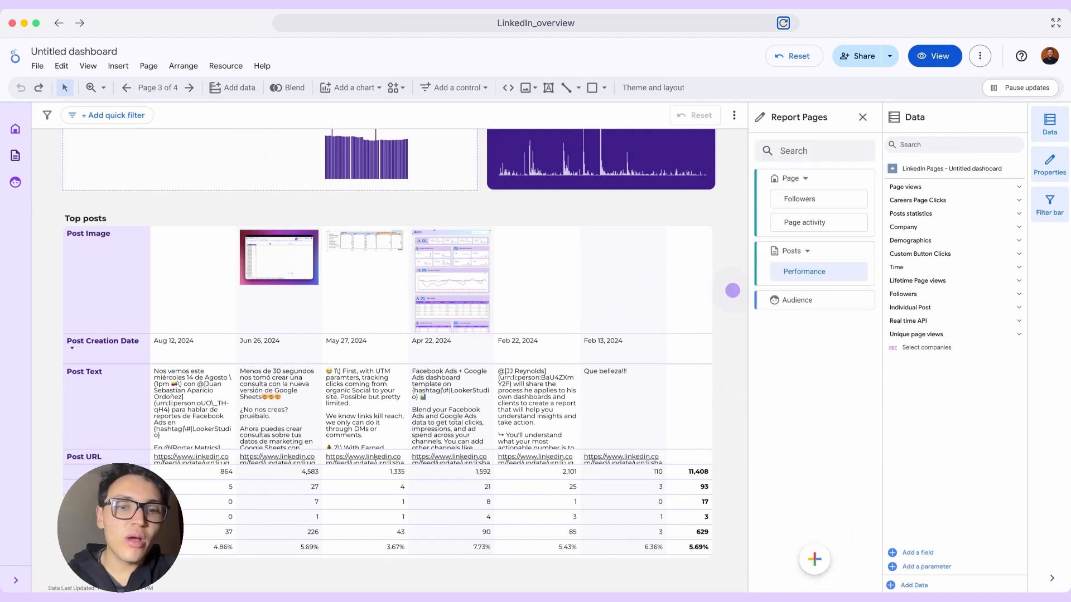
scroll(733, 291, "up", 5)
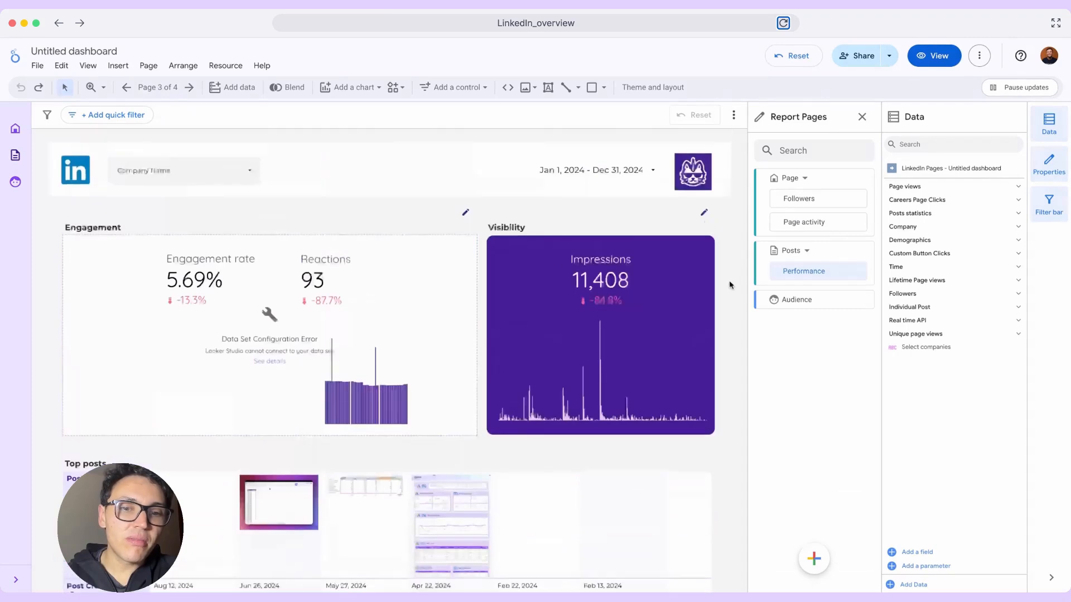
- Set the Performance page's date range to this month to date, Jul 1 to Jul 15, 2025, and apply it
left_click(621, 167)
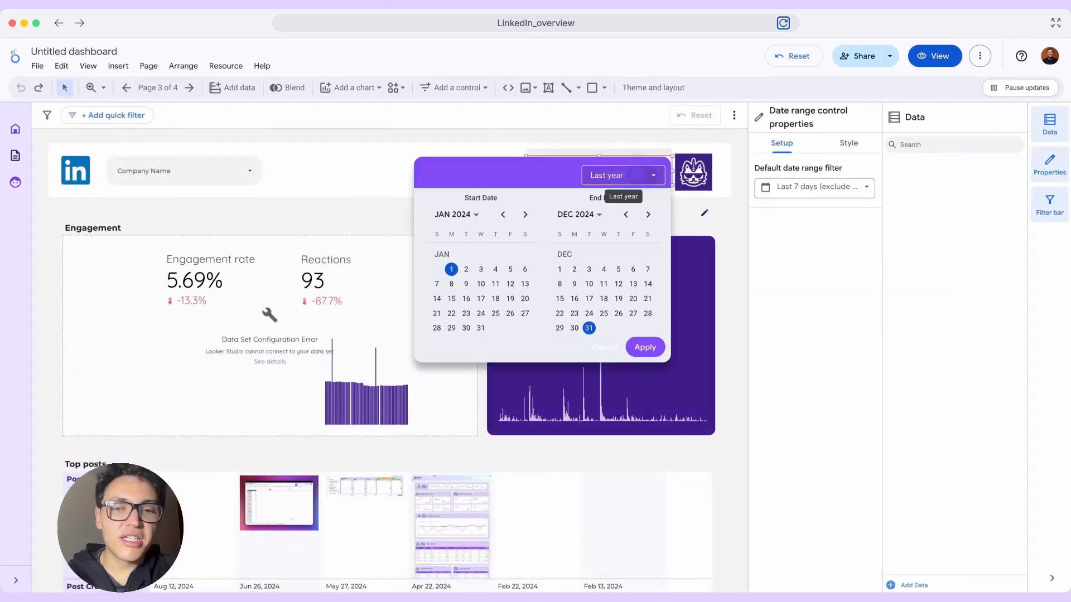
left_click(619, 175)
mouse_move(616, 282)
left_click(720, 416)
left_click(647, 350)
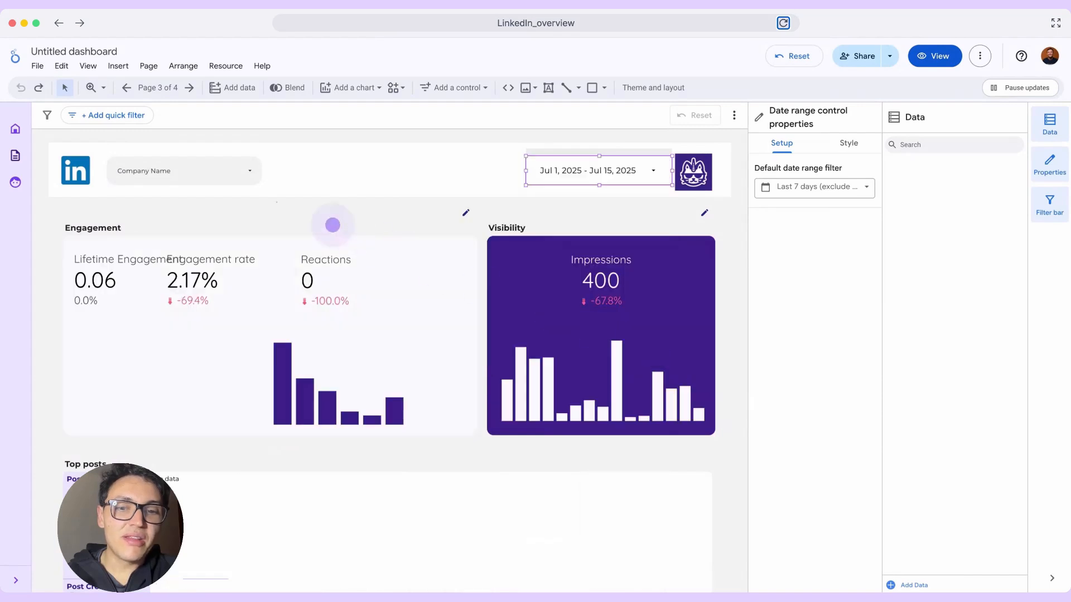
- Open the Audience page and review its country, industry, company size and seniority charts, switching the report to view mode
left_click(274, 199)
left_click(148, 89)
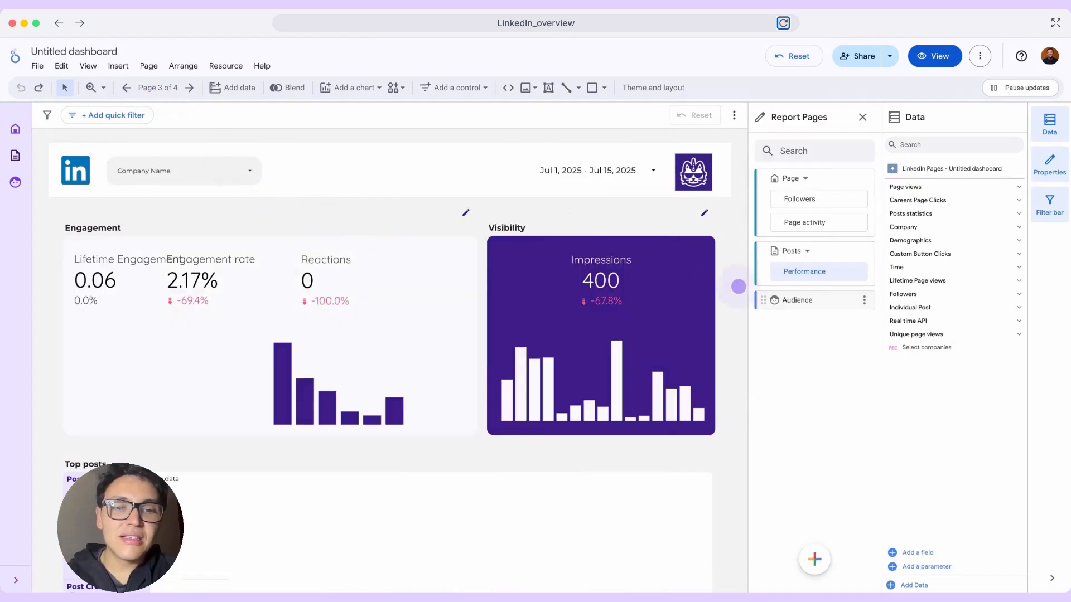
left_click(789, 302)
left_click(733, 347)
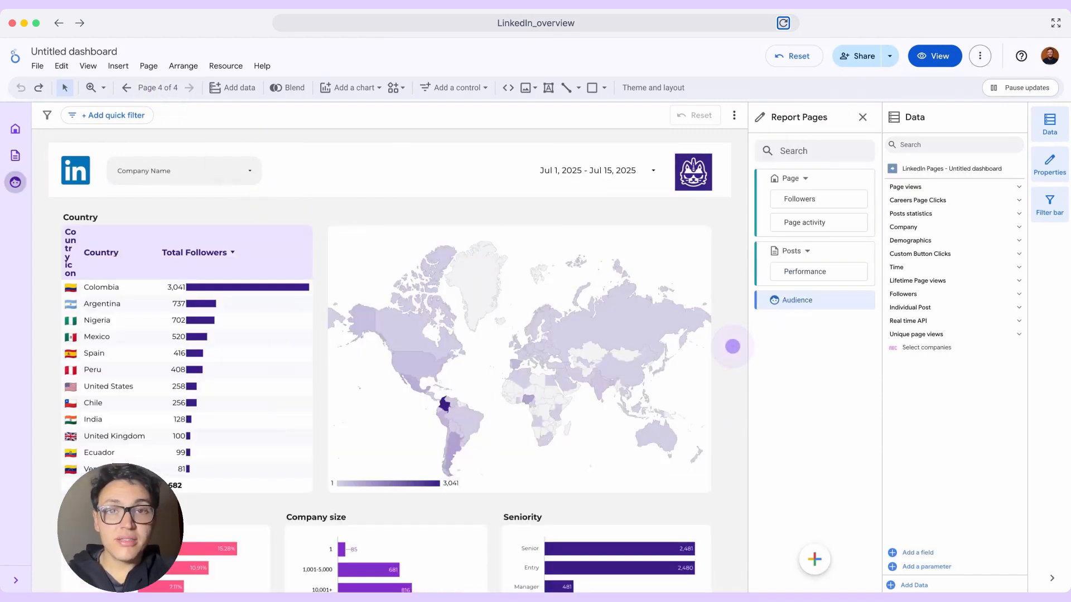
left_click(732, 346)
left_click(733, 347)
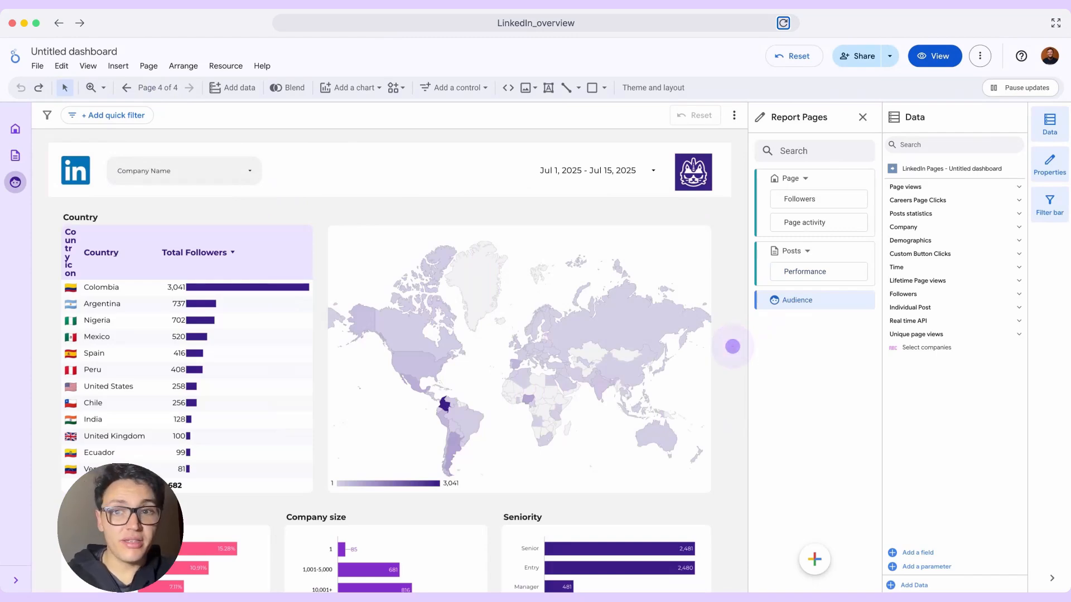
left_click(733, 346)
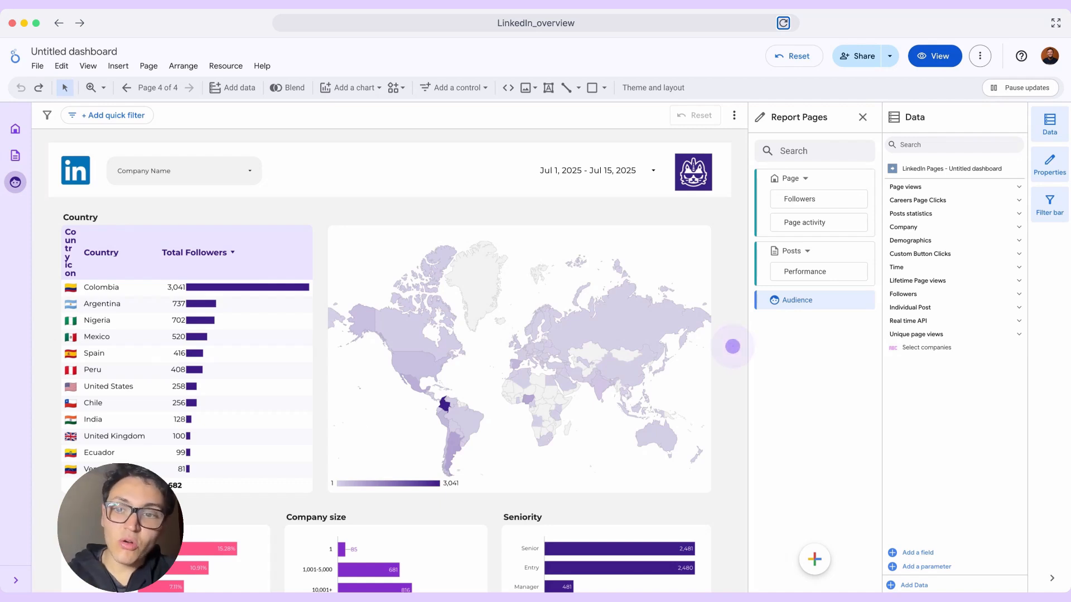
scroll(733, 347, "down", 4)
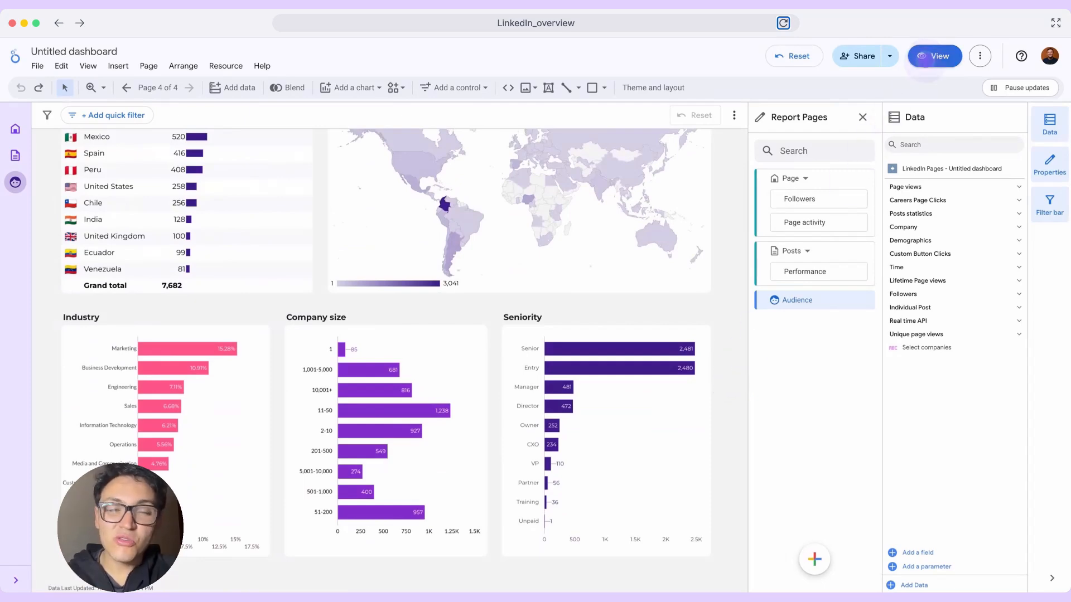
left_click(933, 55)
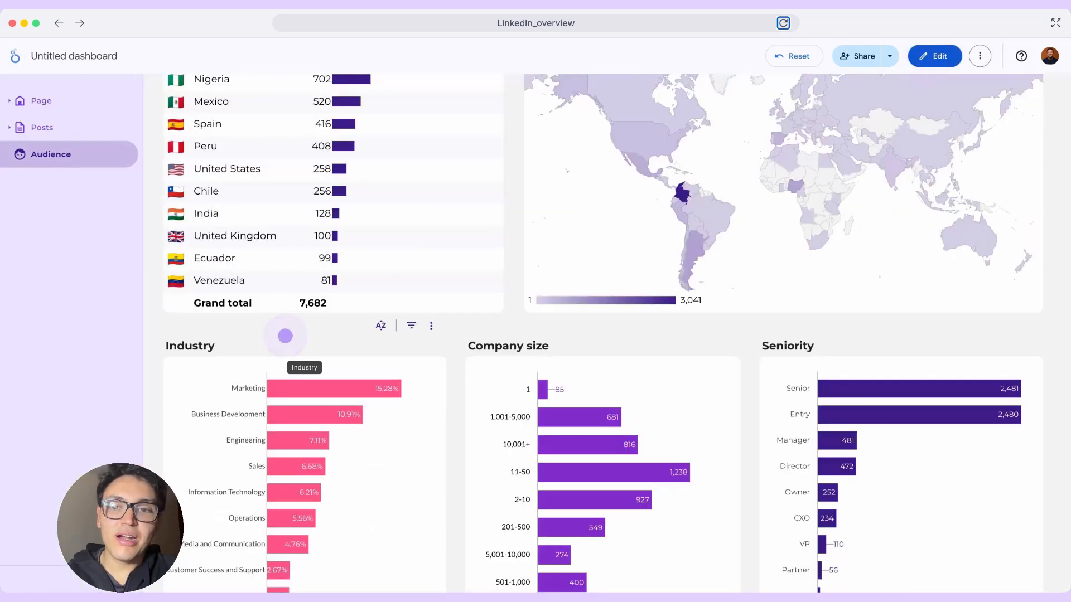
scroll(285, 336, "up", 5)
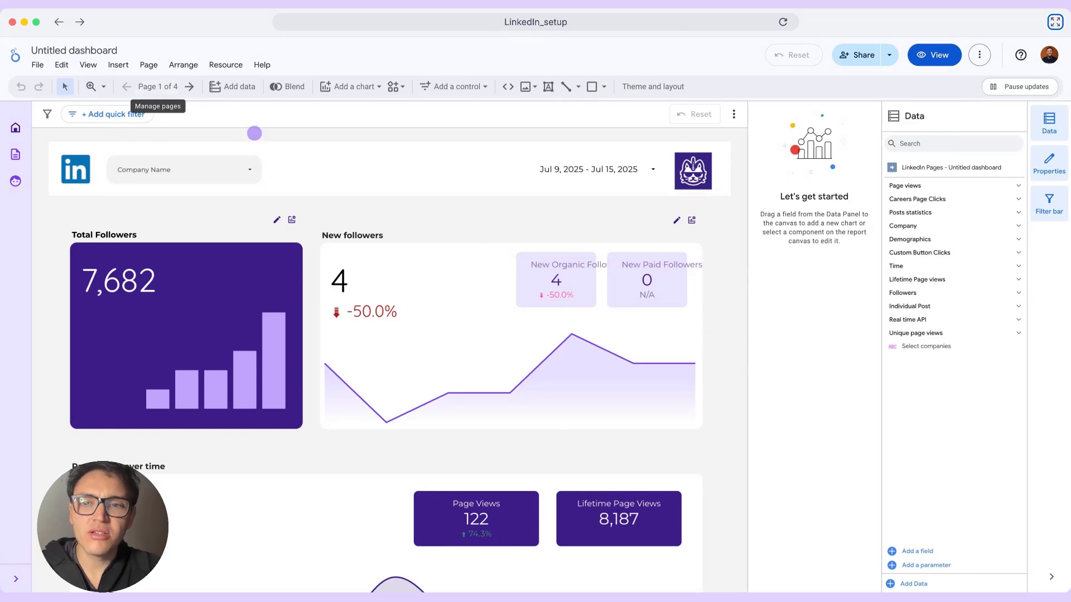
- Add a new report page, place it first in the page list, and name it LinkedIn
left_click(158, 87)
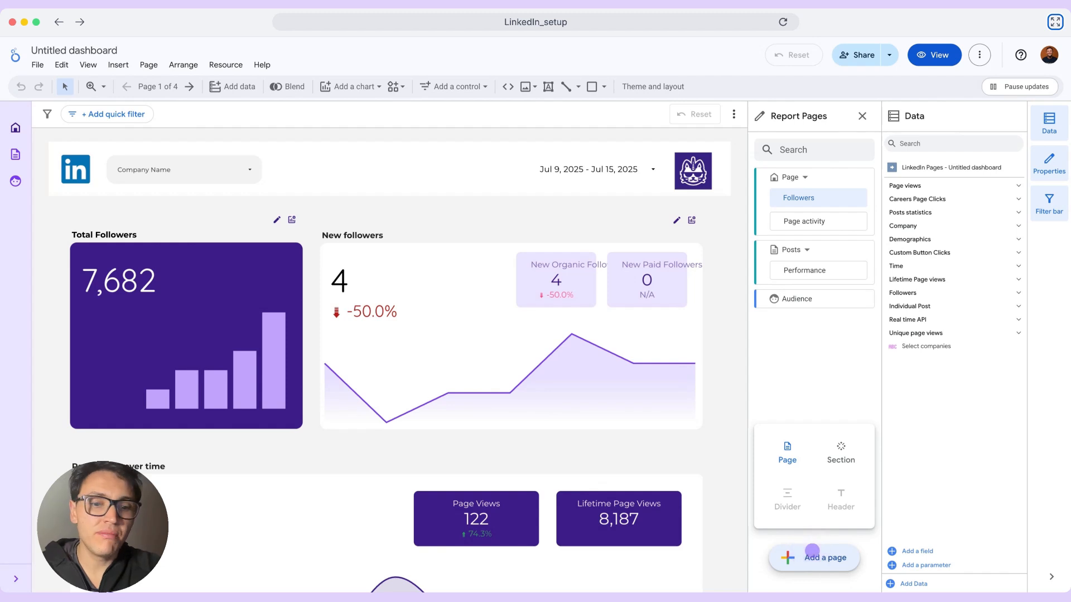
left_click(813, 555)
left_click_drag(776, 180, 768, 170)
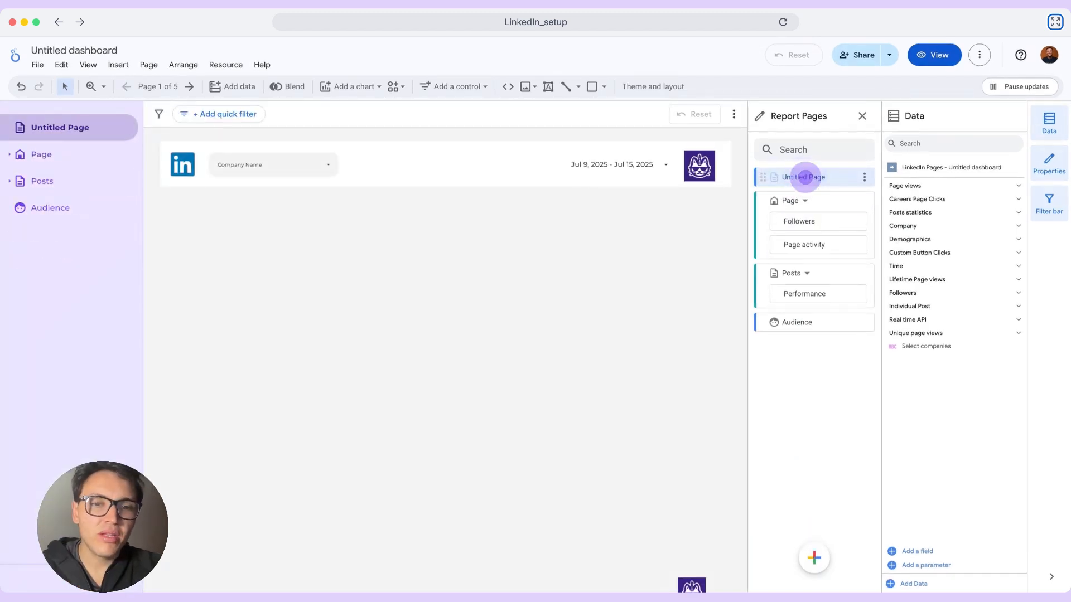
double_click(805, 177)
type("LinkedIn")
- Set the LinkedIn page's icon to Favorite
left_click(863, 176)
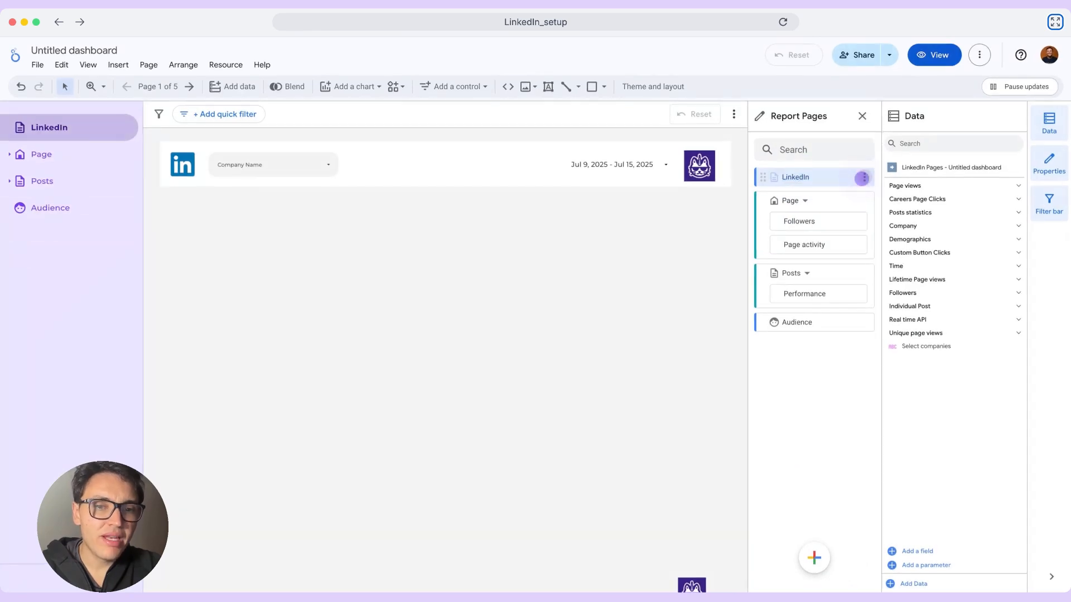
left_click(863, 177)
left_click(892, 290)
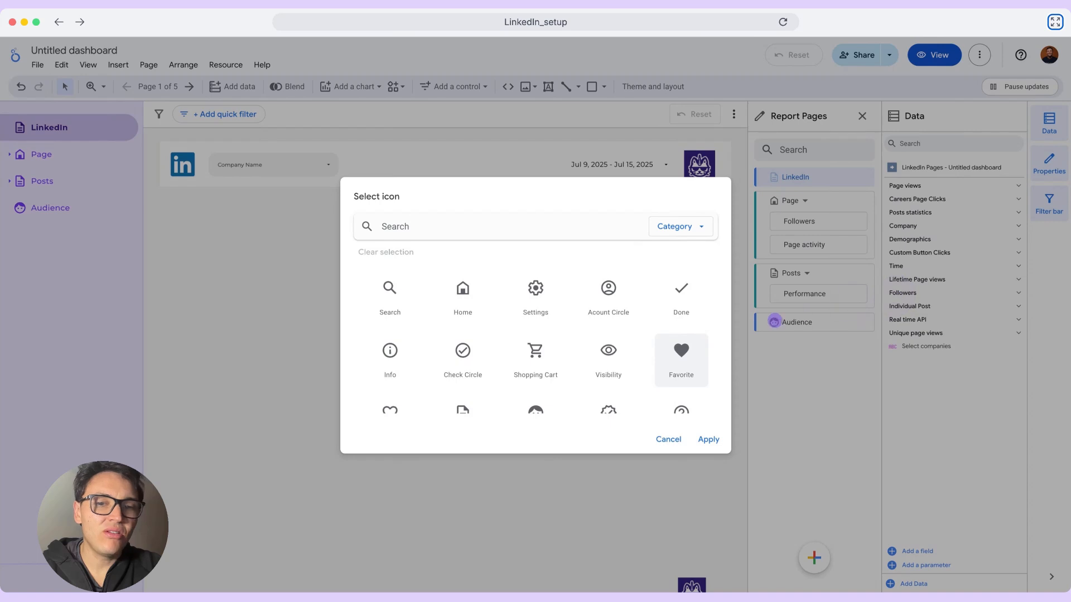
left_click(686, 344)
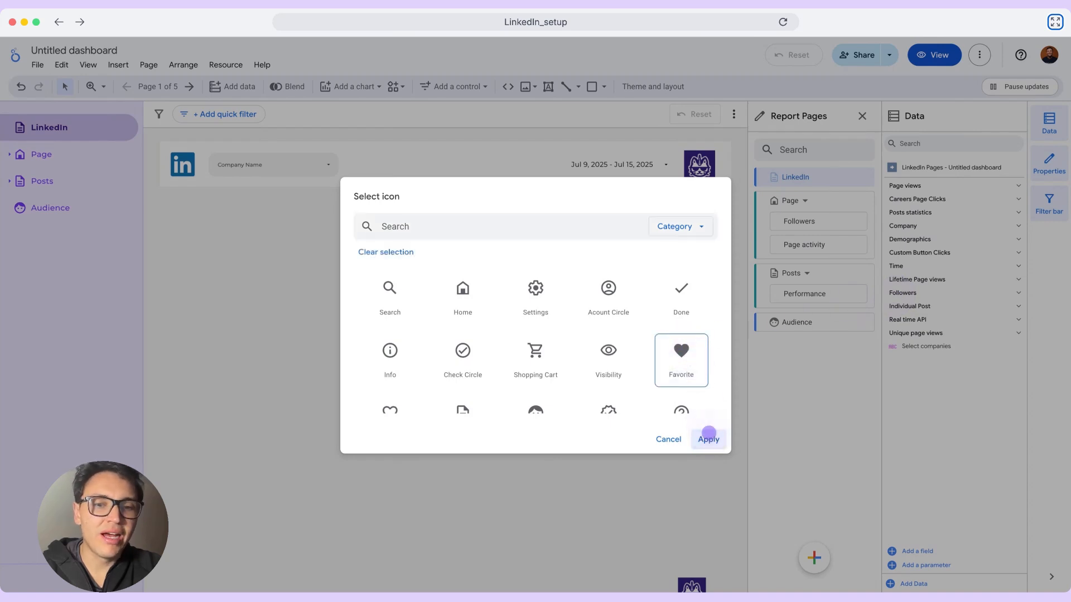
left_click(708, 439)
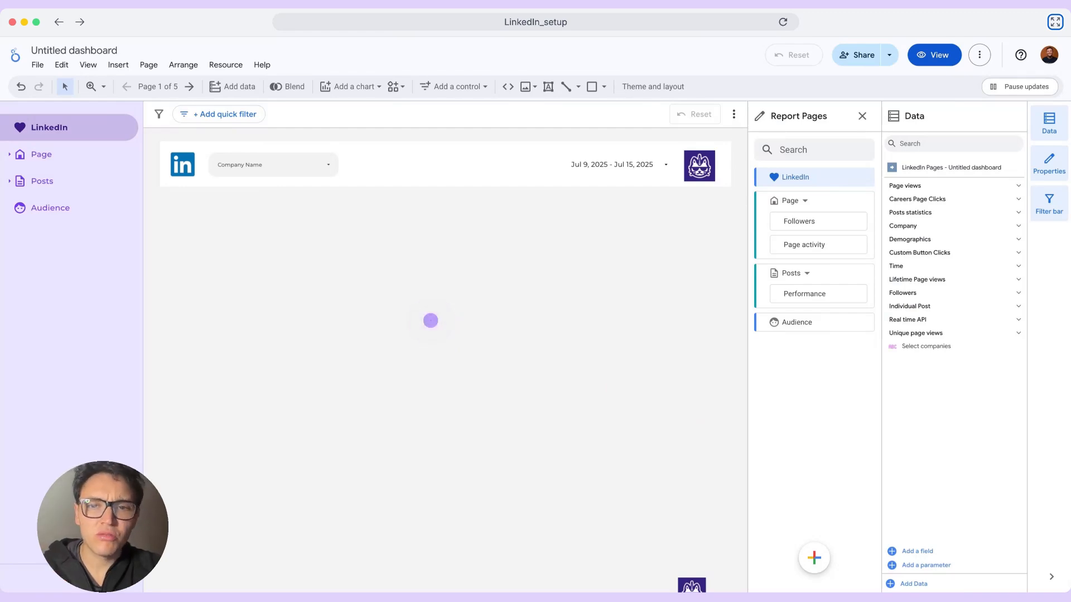
- Delete the extra company logo table in the empty area below the LinkedIn page's header
scroll(431, 320, "down", 3)
left_click(692, 435)
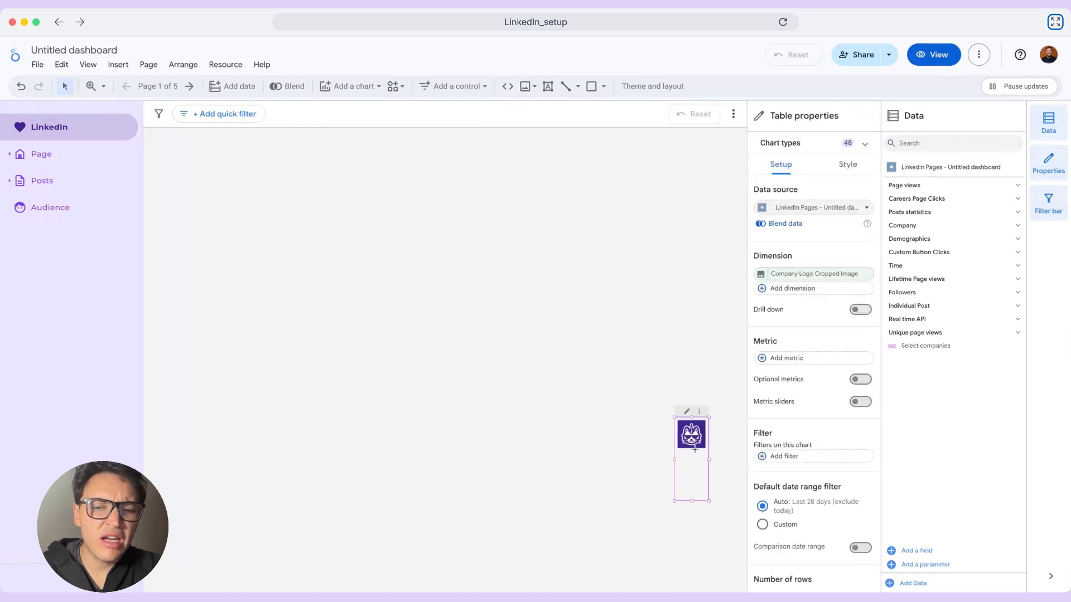
key("Delete")
scroll(490, 321, "up", 3)
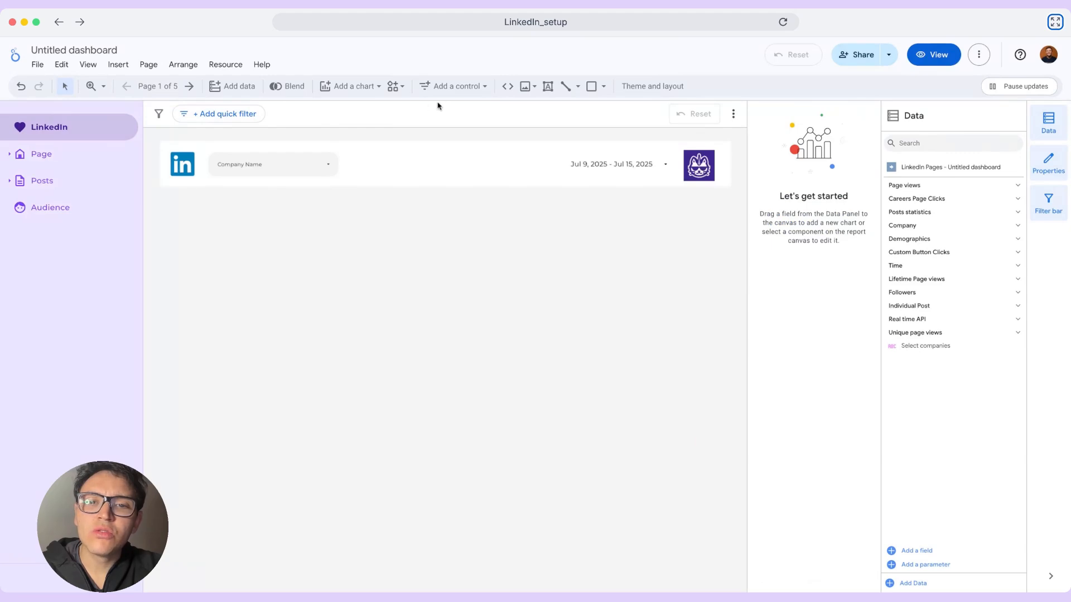
- Add a scorecard below the LinkedIn logo in the header, with Total Followers as its metric and Date as its sparkline dimension
left_click(363, 87)
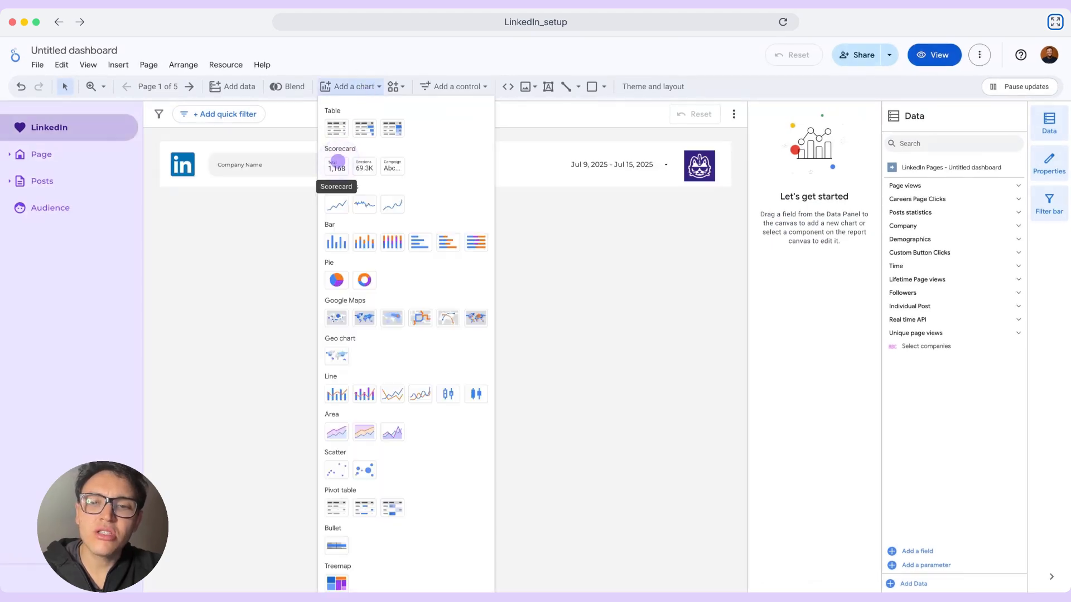
left_click(337, 165)
left_click(821, 314)
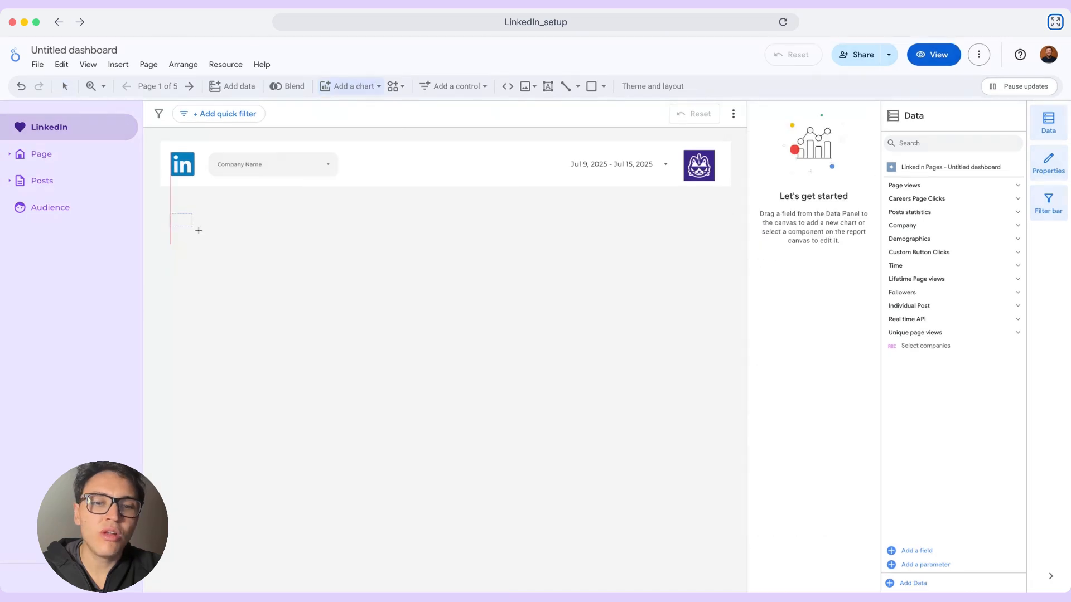
type("total follo")
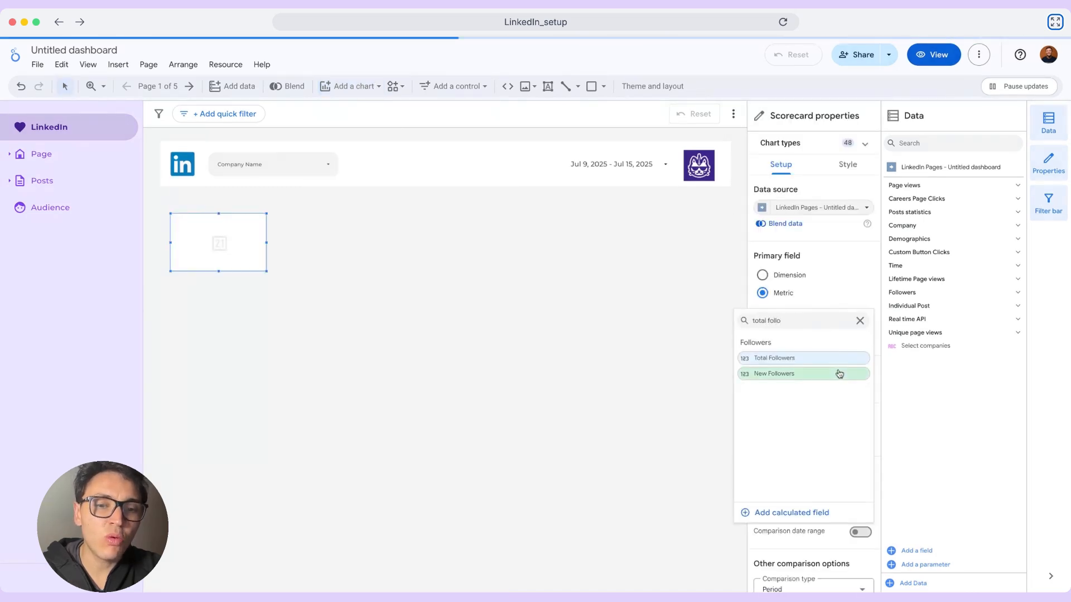
left_click(795, 381)
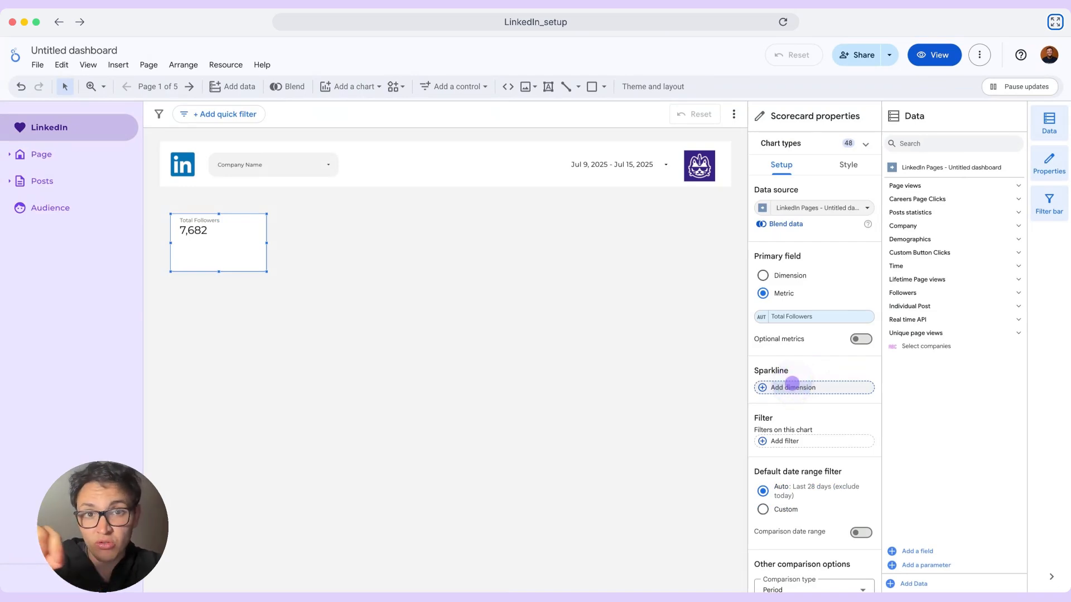
left_click(792, 386)
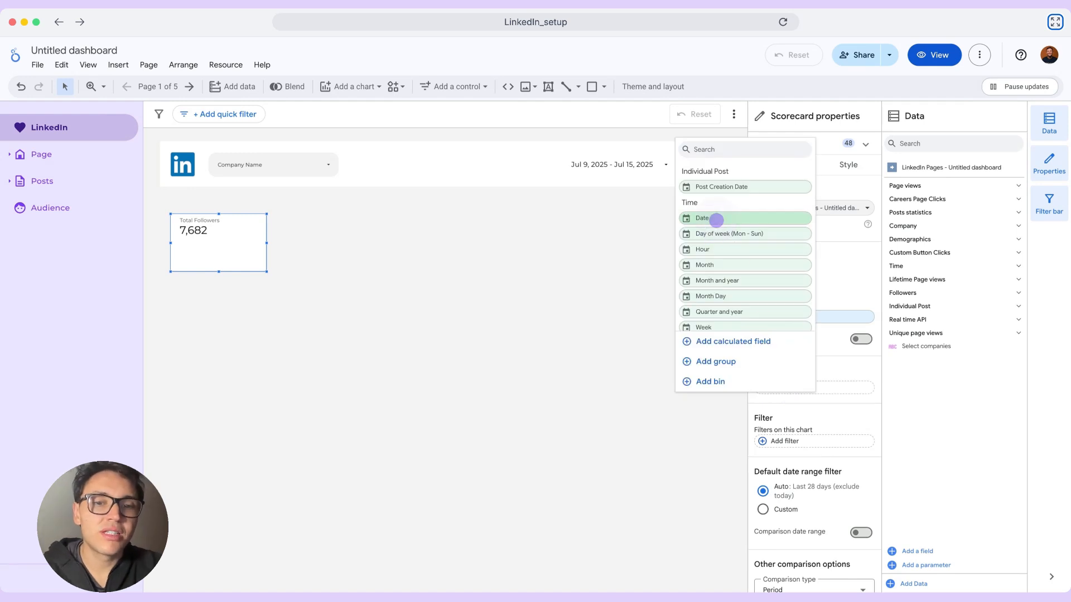
left_click(717, 220)
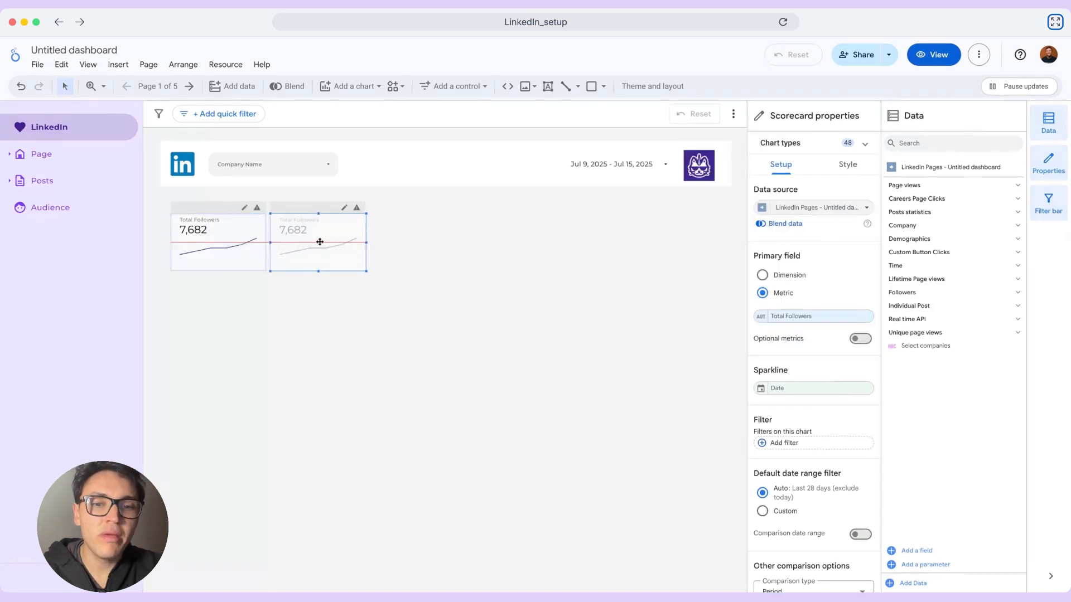
- Duplicate the Total Followers scorecard beside the original and set the copy's metric to New Followers
left_click_drag(318, 242, 322, 243)
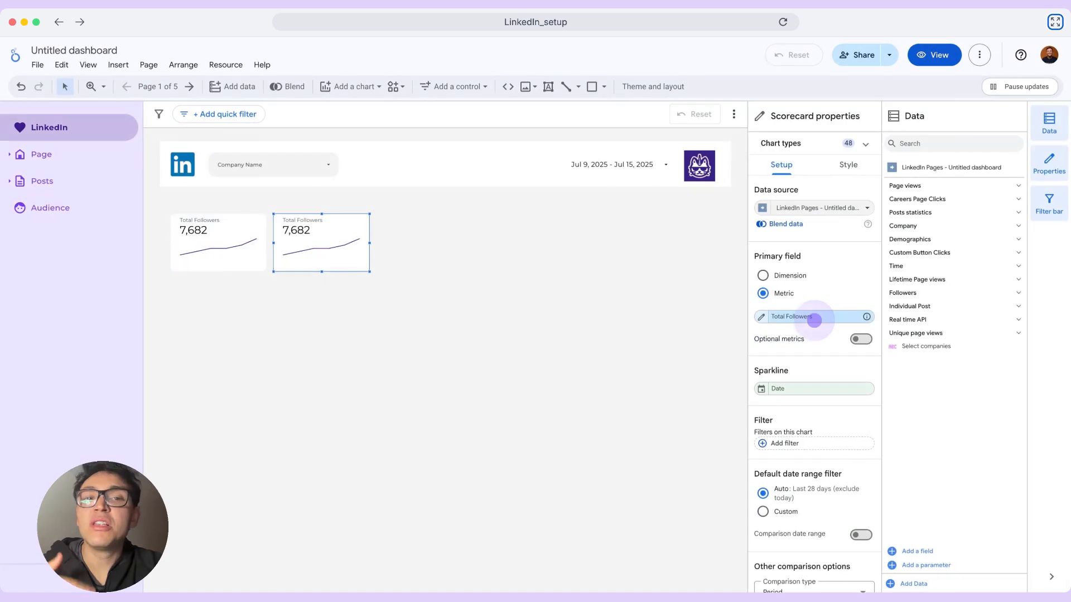
left_click(814, 318)
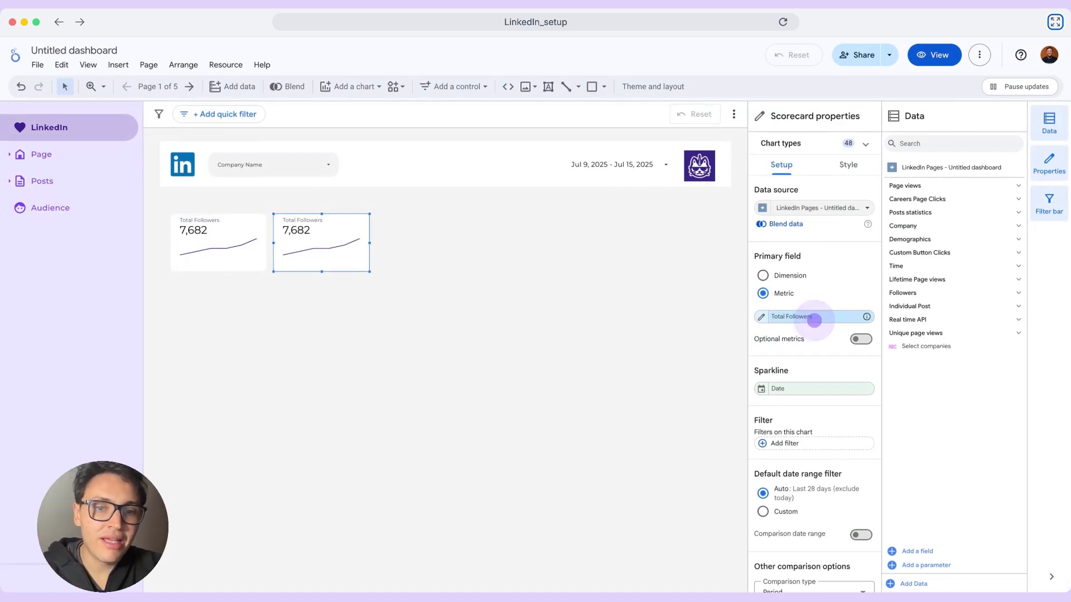
type("new follo")
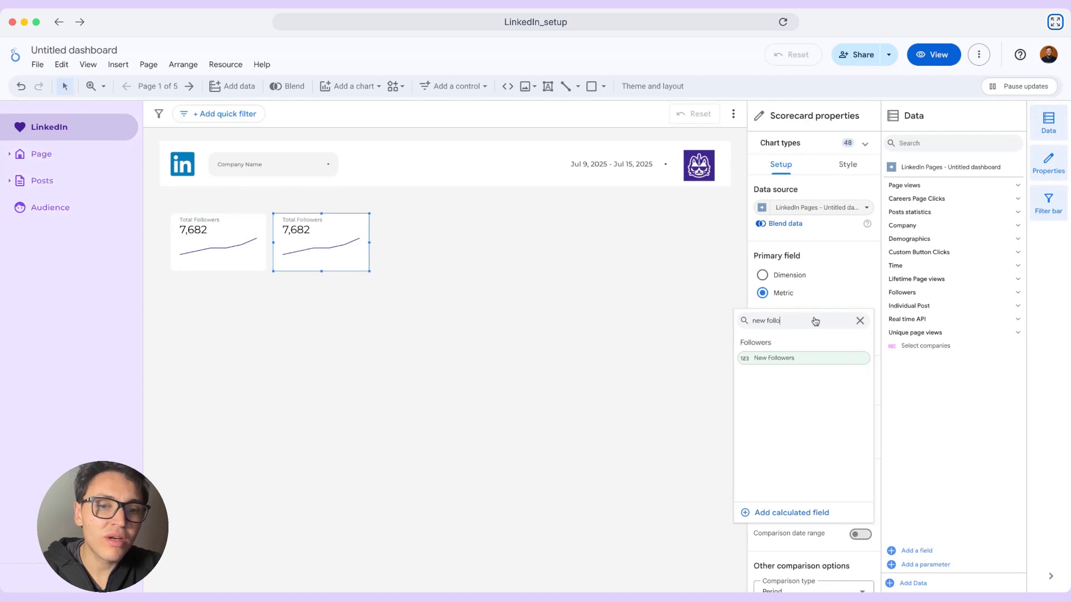
left_click(836, 362)
- Duplicate the New Followers scorecard as the third card in the row and set its metric to Lifetime Page Views
left_click_drag(320, 248, 424, 249)
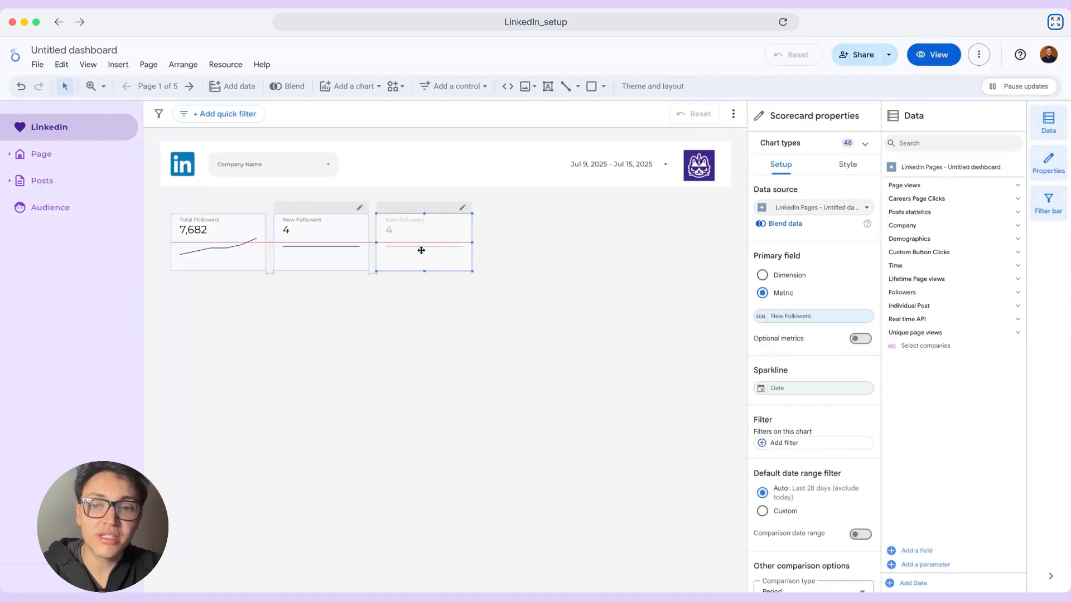
left_click(807, 310)
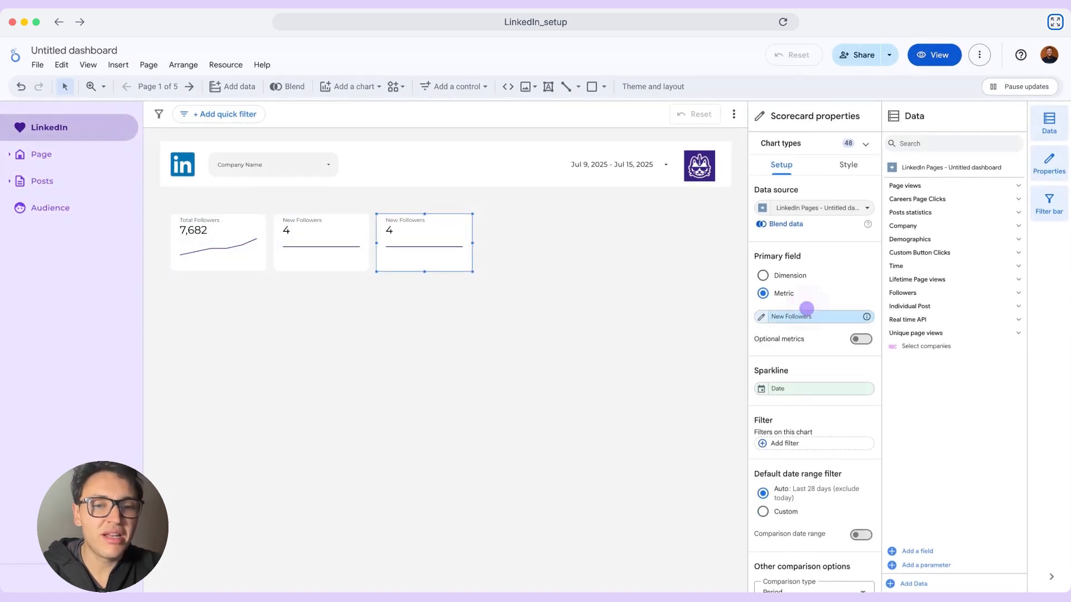
type("page views")
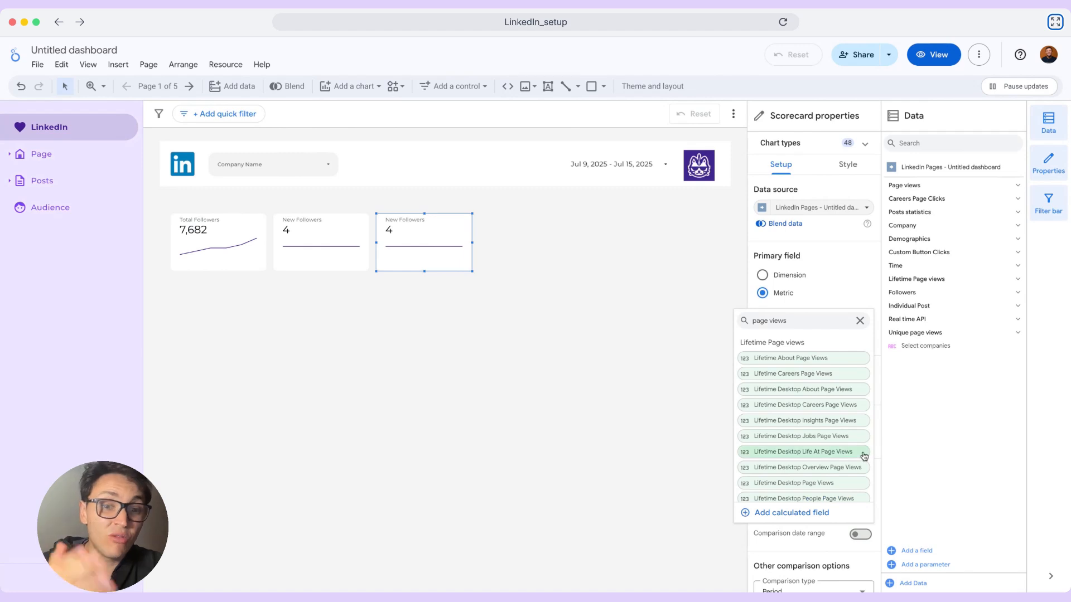
key("BackSpace")
scroll(859, 446, "down", 5)
left_click(834, 456)
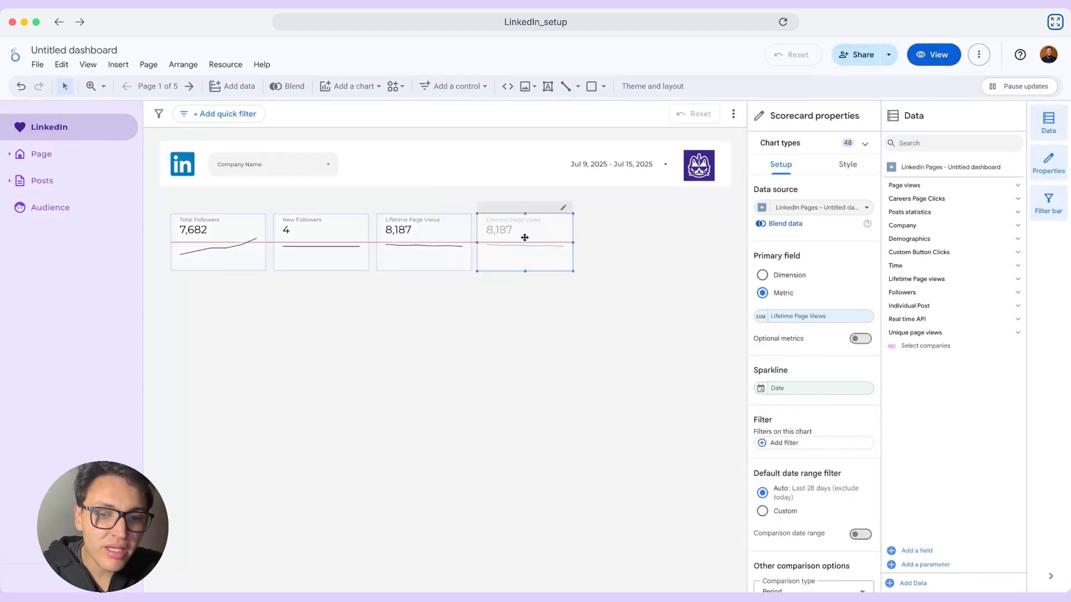
- Duplicate the Lifetime Page Views scorecard as the fourth card and replace its metric with Page Views, found by searching the data fields for views
left_click_drag(525, 238, 522, 235)
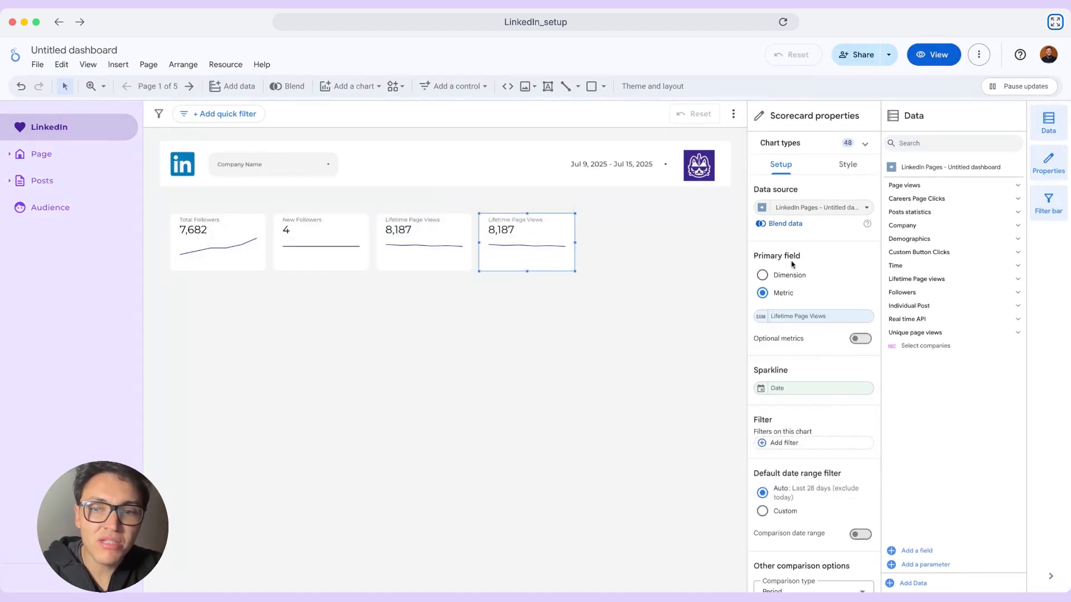
left_click(940, 143)
left_click(941, 143)
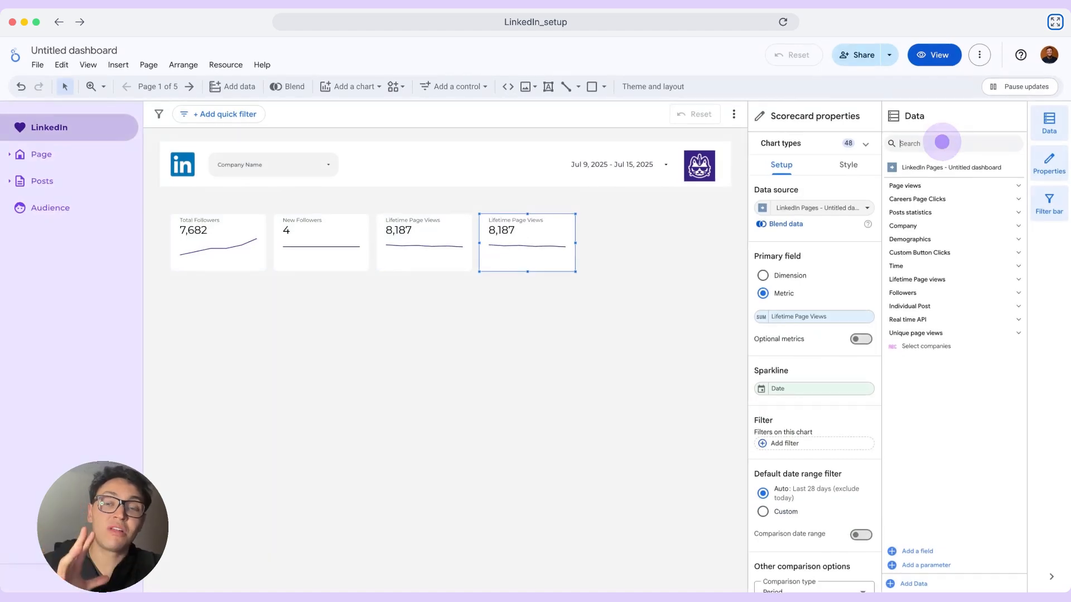
left_click(942, 142)
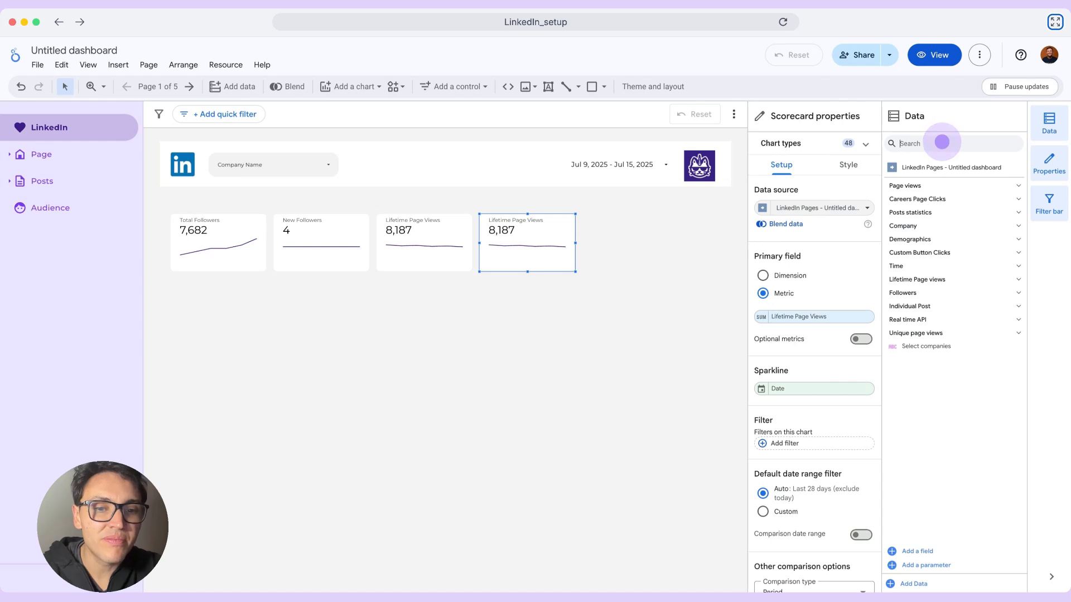
type("views")
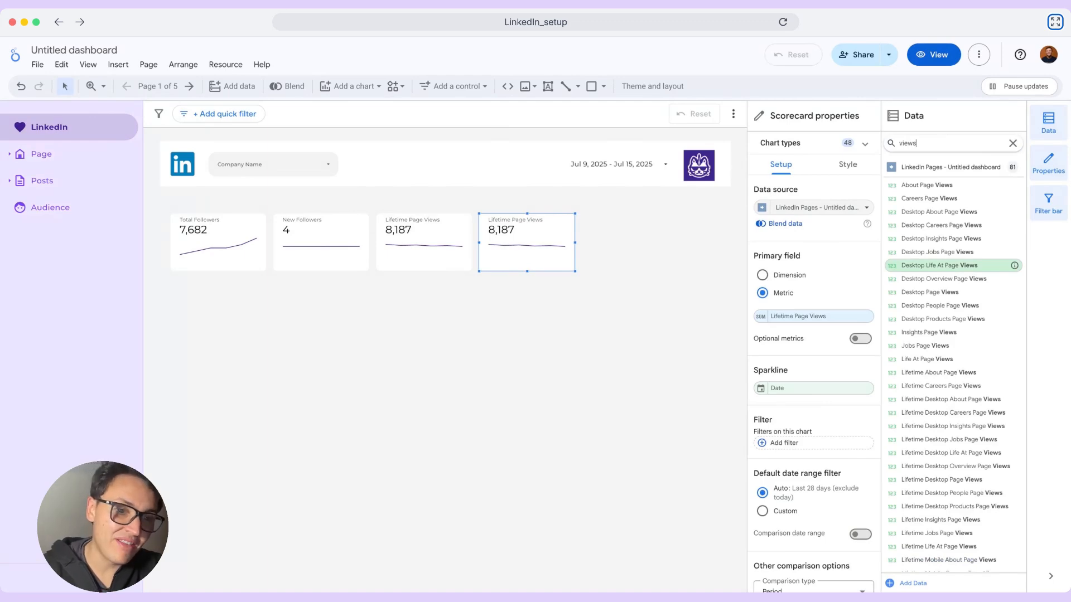
scroll(1011, 335, "down", 10)
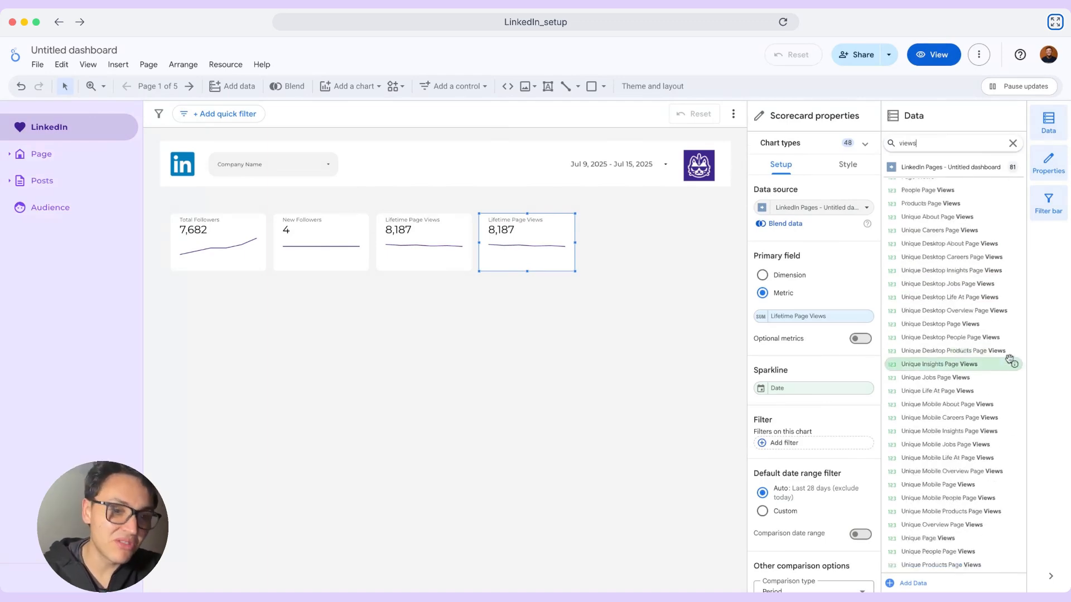
scroll(946, 192, "up", 1)
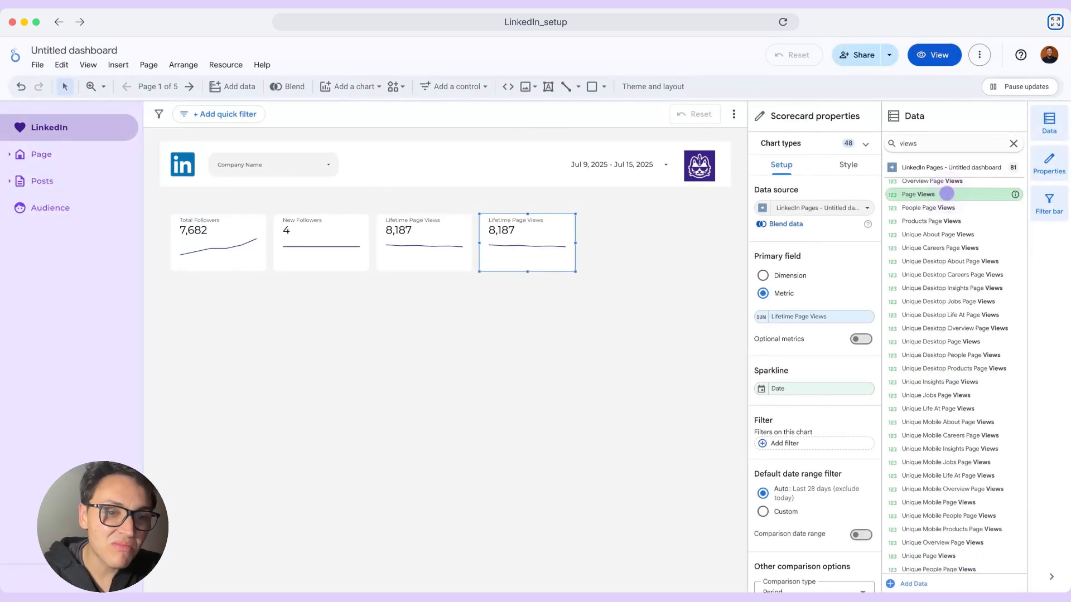
left_click_drag(946, 193, 839, 325)
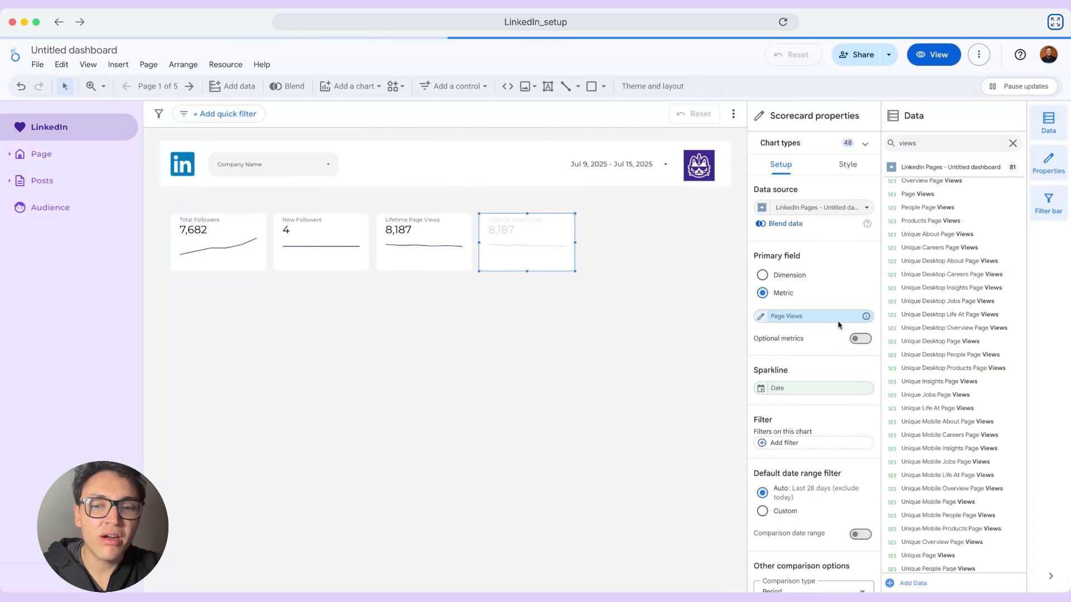
- Duplicate the Page Views scorecard as the fifth card in the row and set its metric to Engagements
left_click_drag(536, 248, 637, 247)
left_click(796, 316)
type("en")
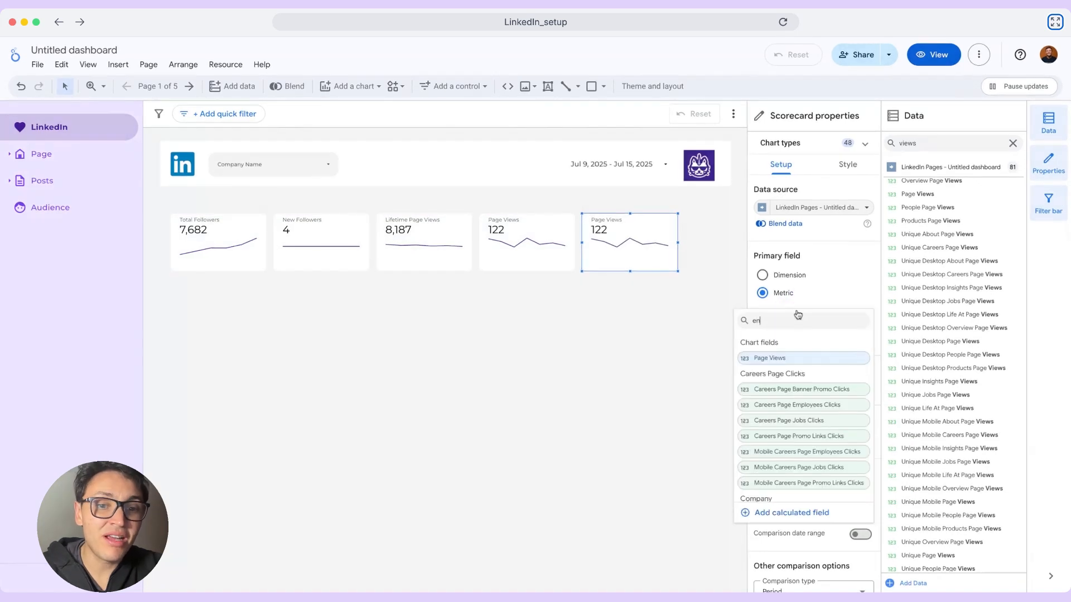
type("gagement")
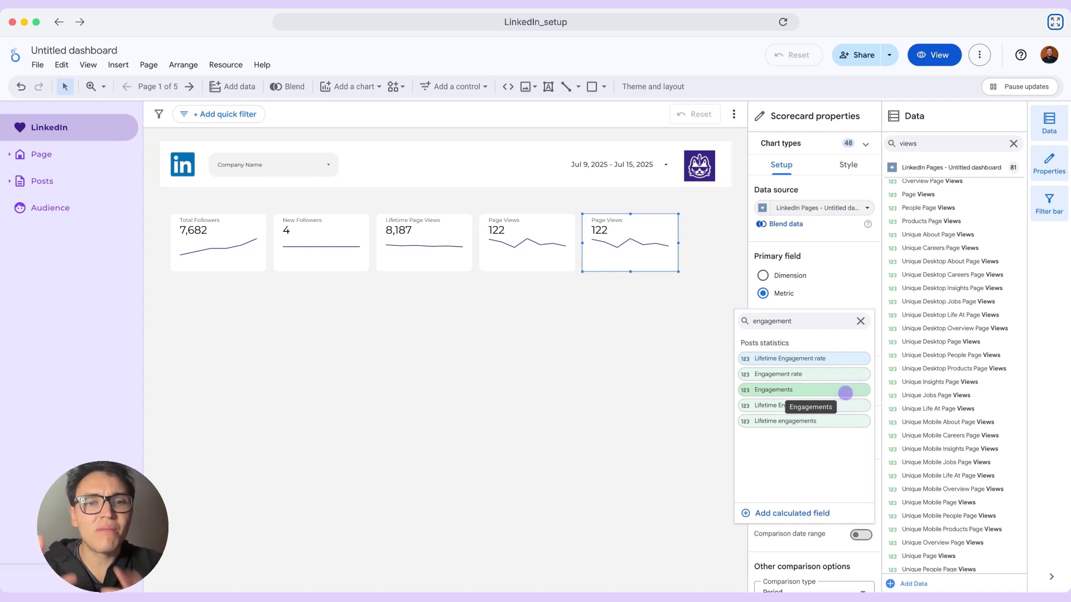
left_click(845, 393)
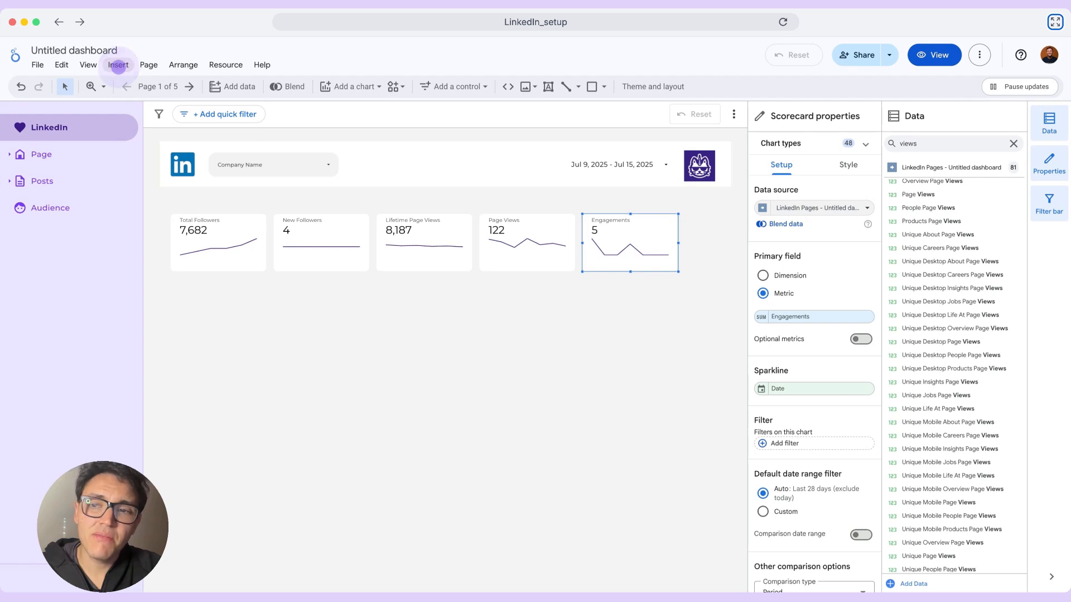
- Insert a table below the scorecard row and set its dimension to Post Image
left_click(118, 64)
left_click(140, 155)
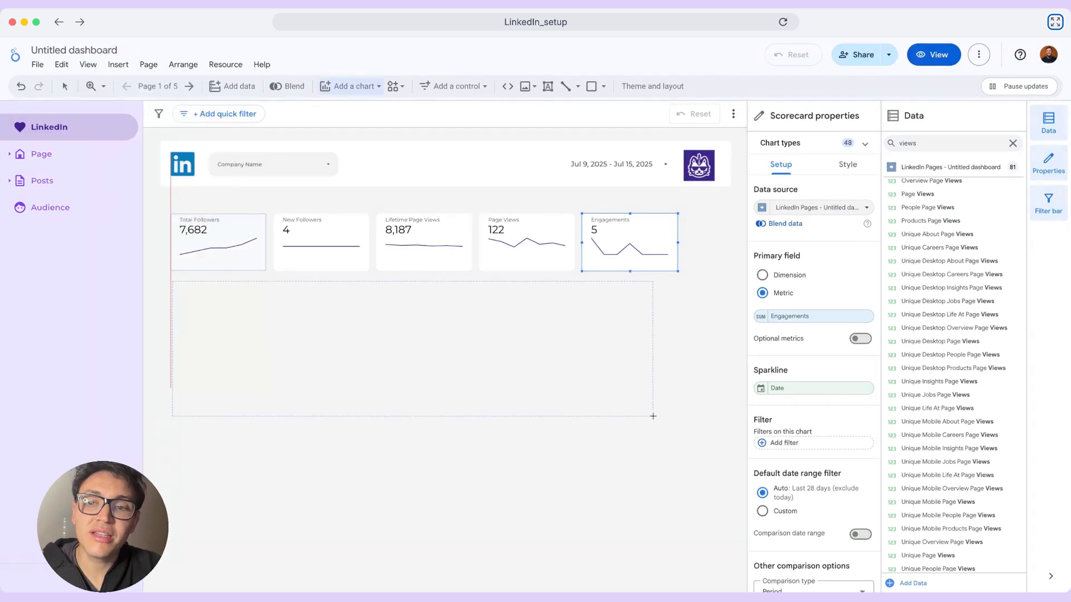
left_click_drag(680, 402, 691, 416)
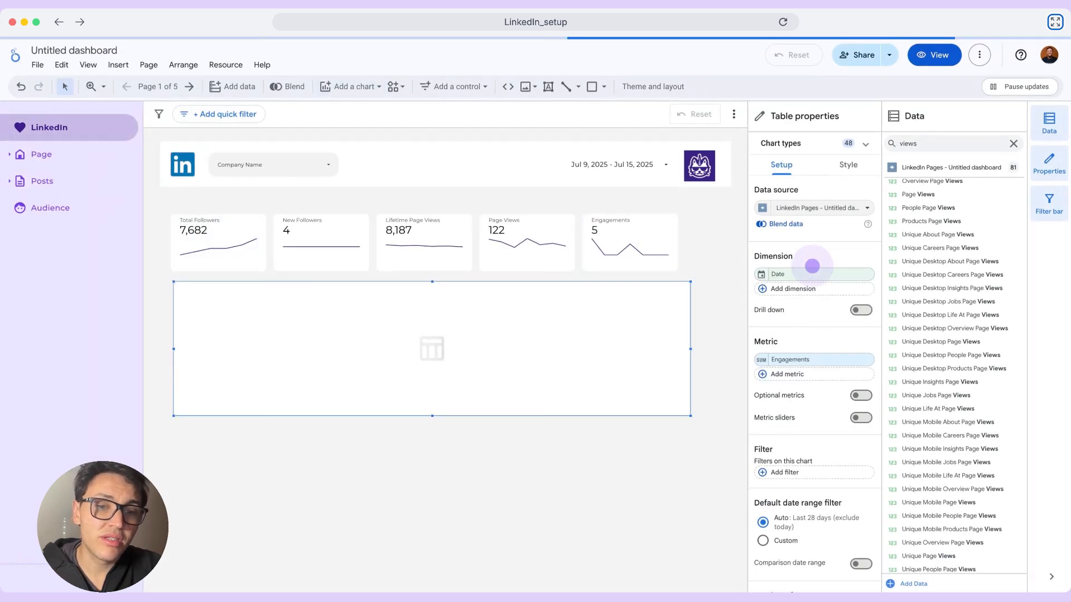
left_click(810, 273)
type("image")
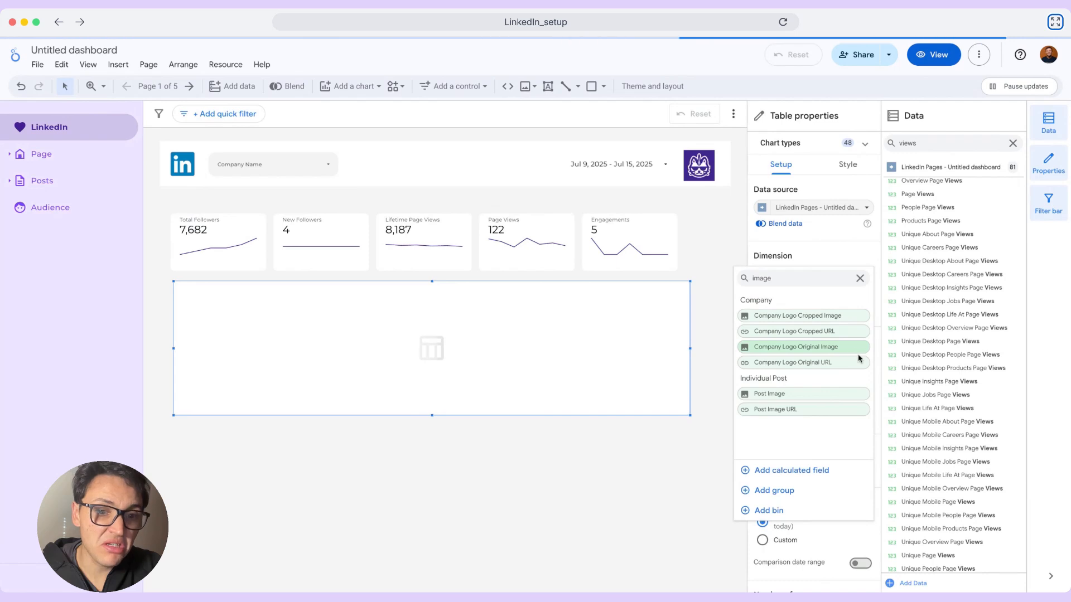
left_click(835, 390)
- Give the Post Image table a custom default date range of Last year
scroll(818, 413, "down", 7)
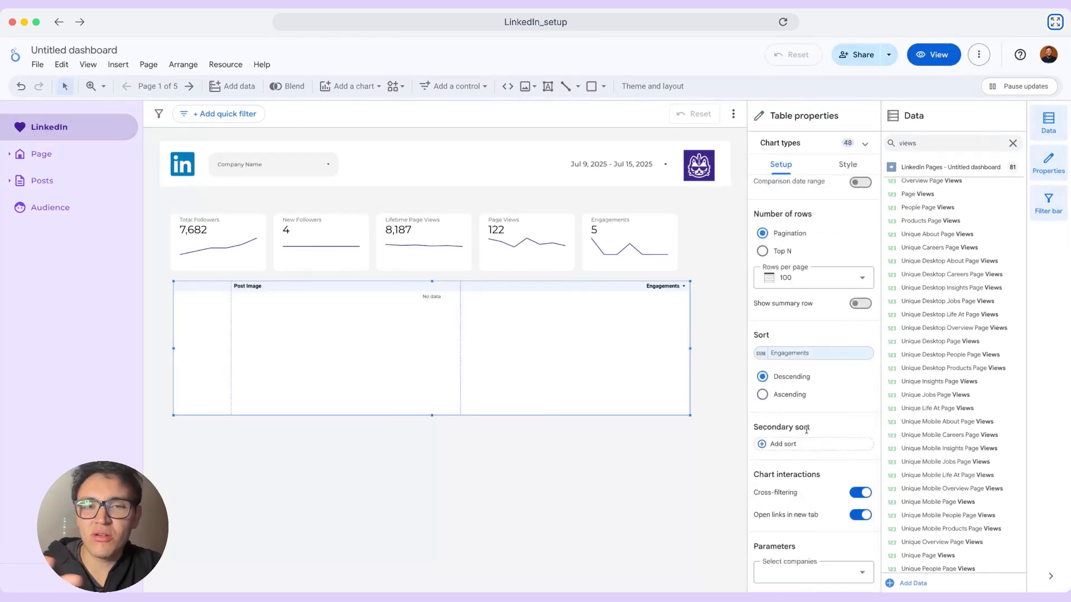
scroll(815, 425, "up", 3)
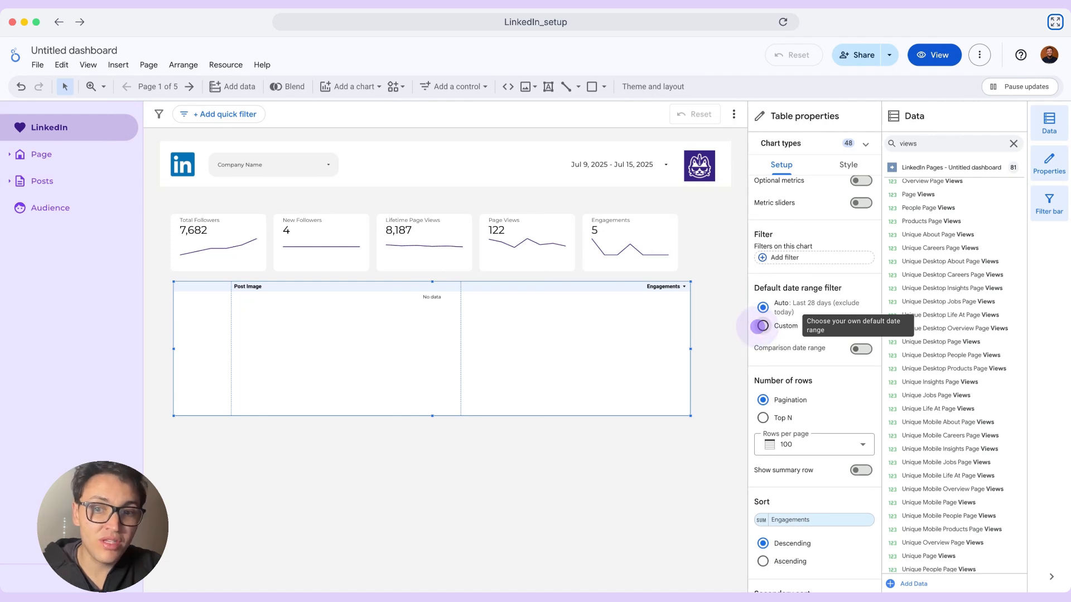
left_click(763, 326)
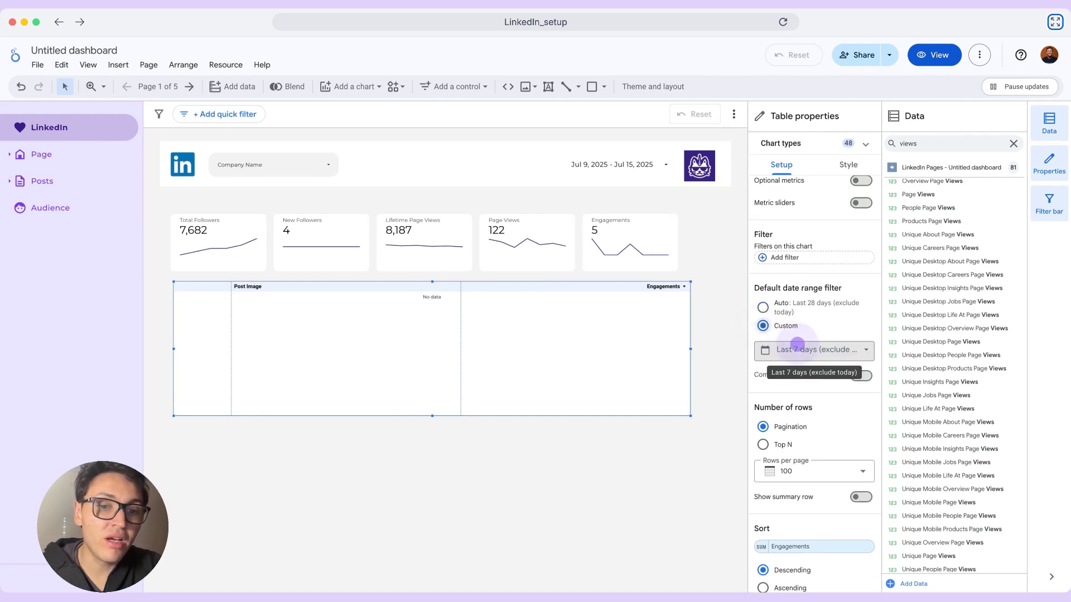
left_click(820, 351)
left_click(837, 360)
left_click(889, 495)
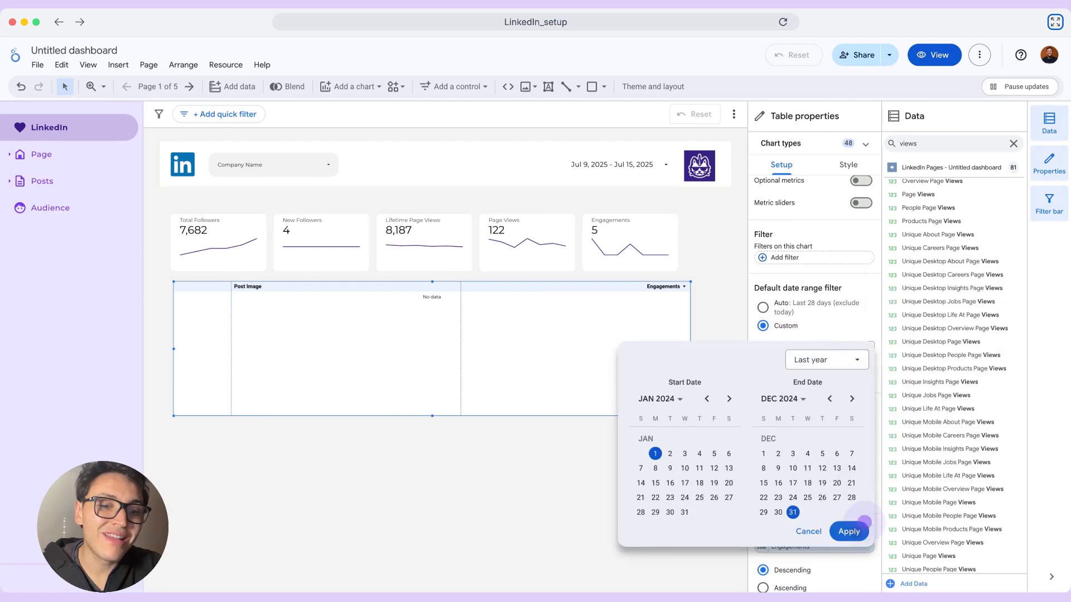
left_click(849, 531)
- Fit the Post Image table to the width of the scorecard row and hide its row numbers
left_click(192, 354)
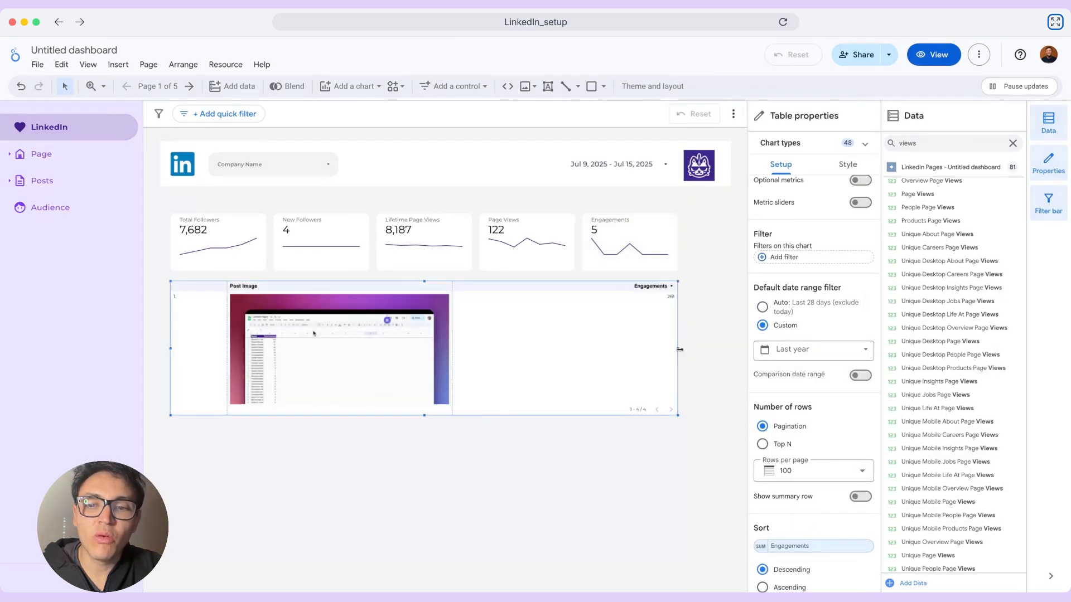
left_click(848, 165)
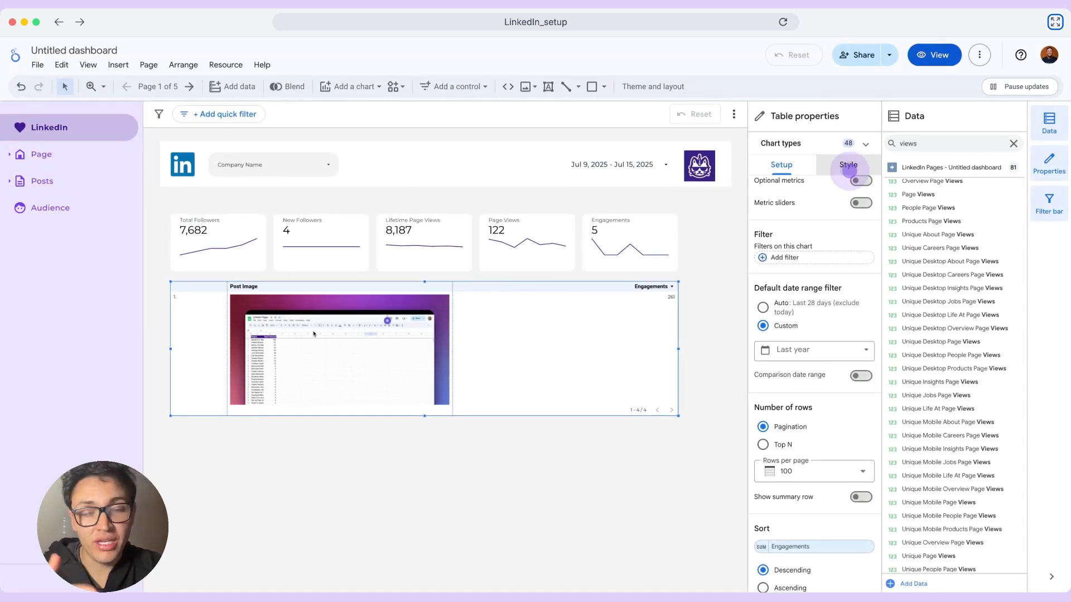
scroll(847, 363, "down", 5)
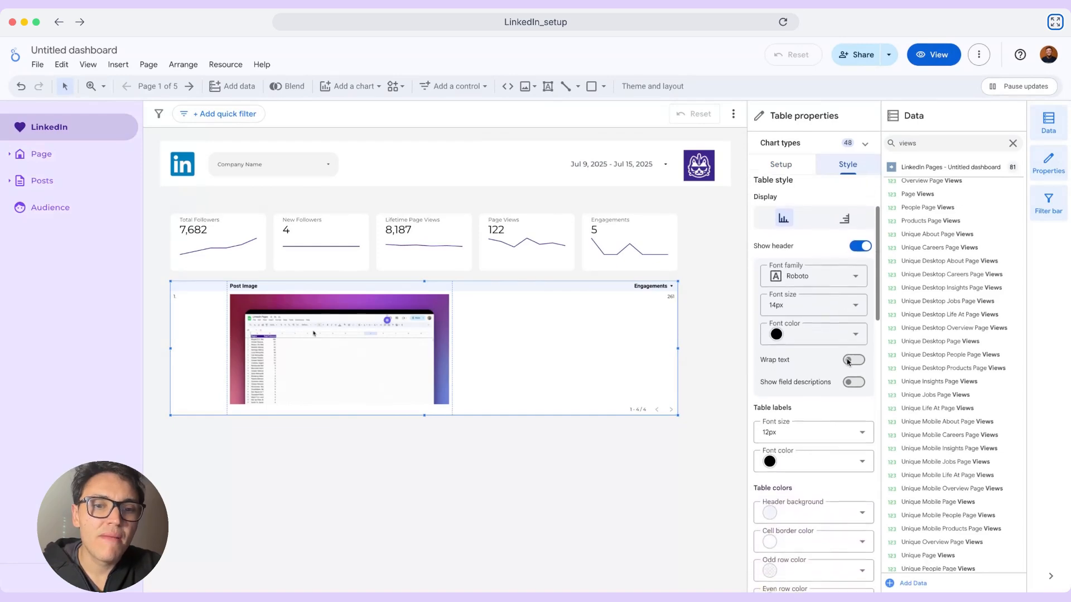
left_click(861, 329)
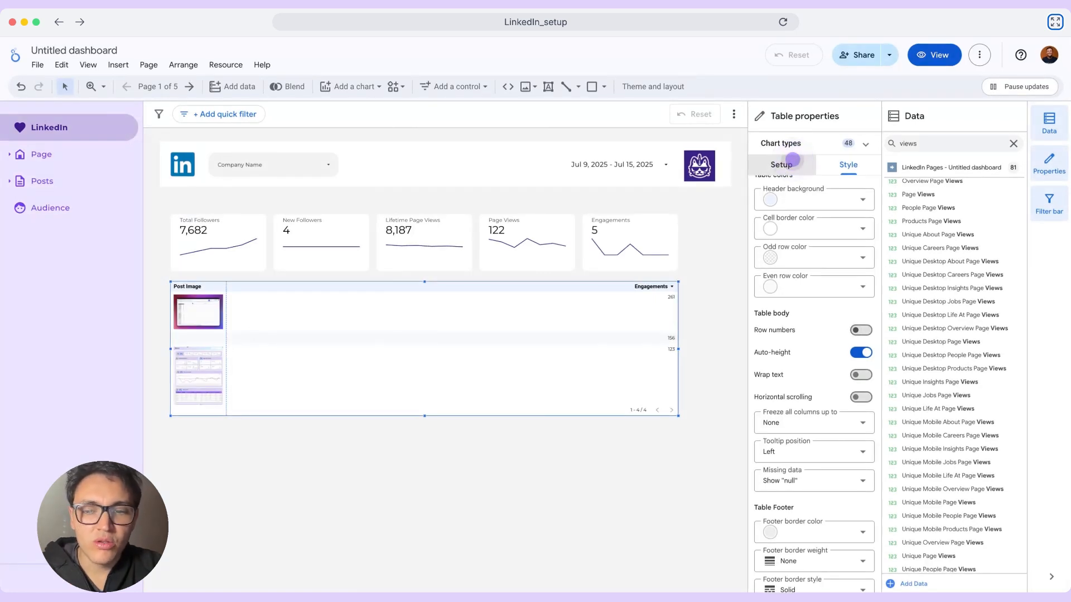
left_click(786, 164)
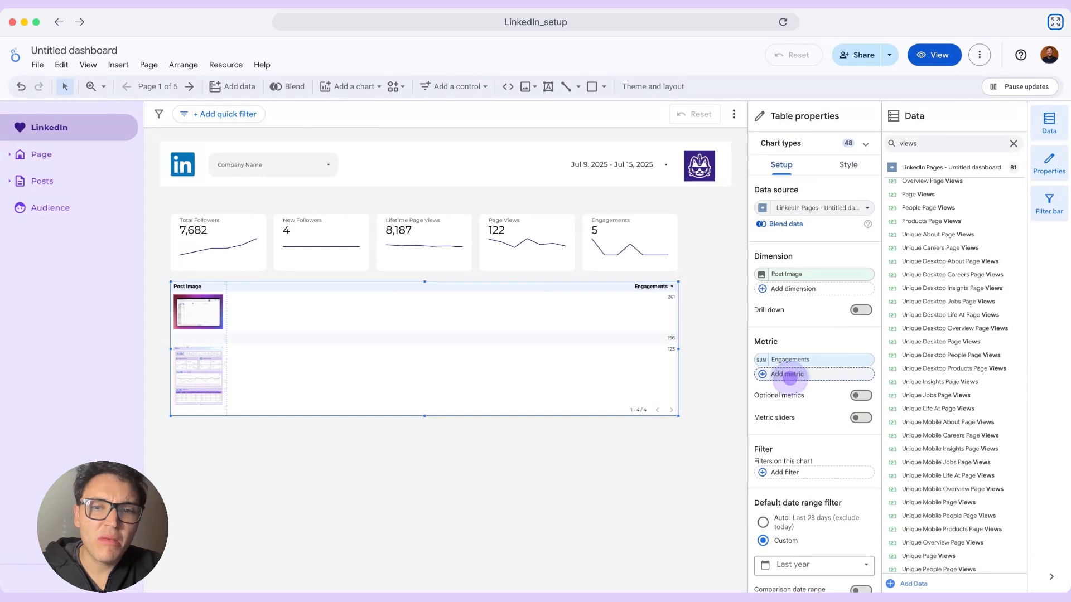
left_click(789, 374)
type("lifeti")
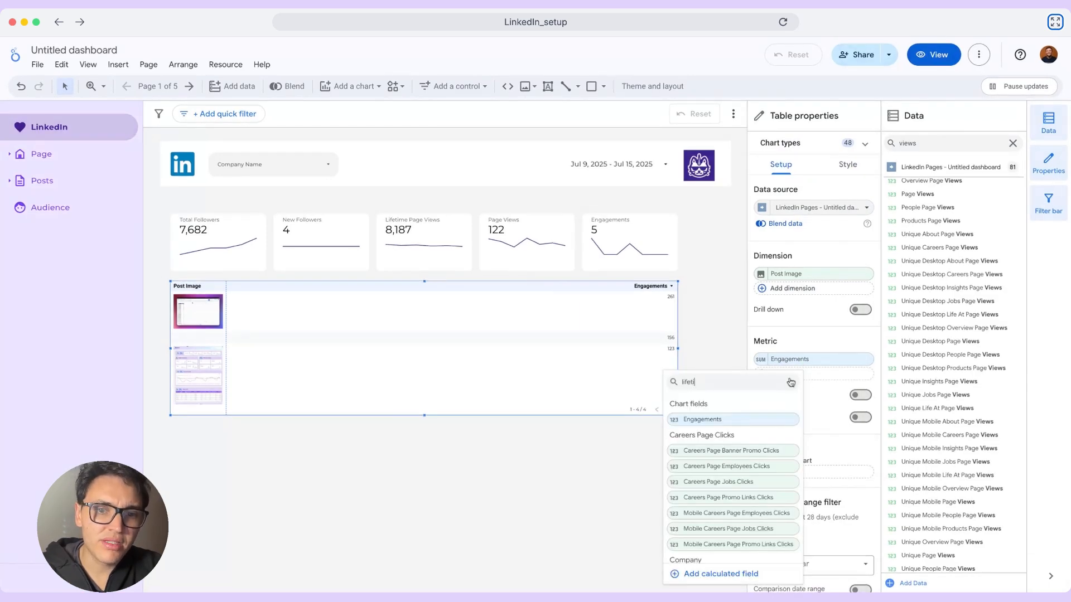
type("me e")
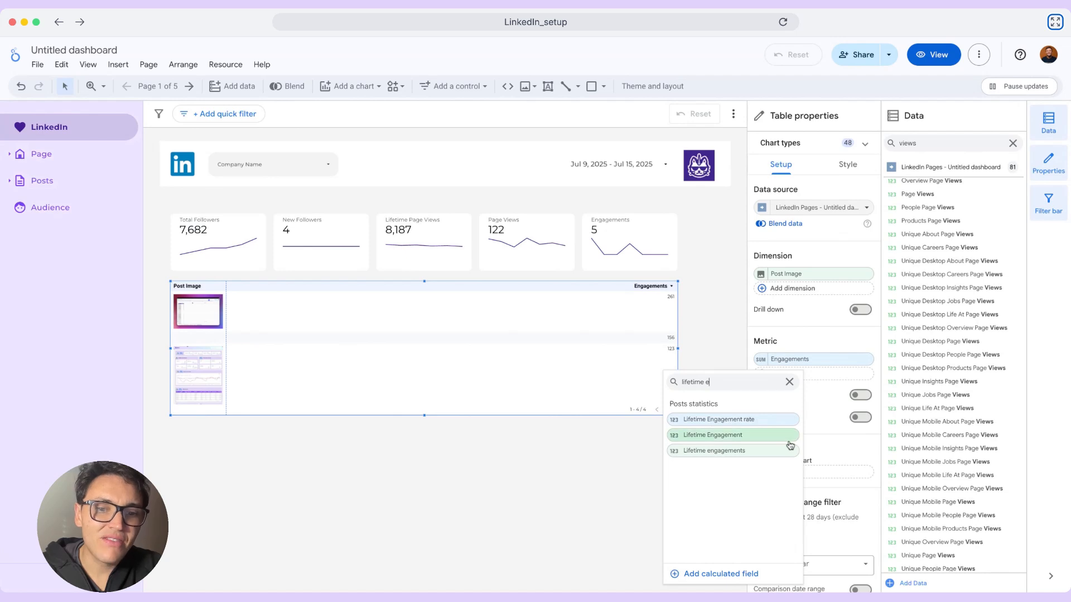
left_click(789, 436)
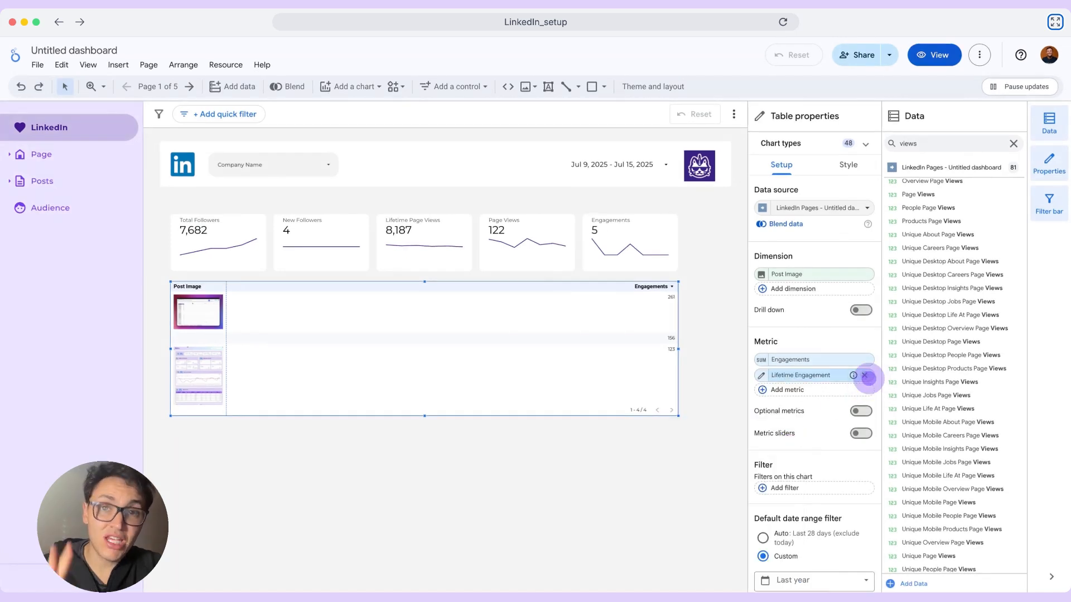
left_click(864, 375)
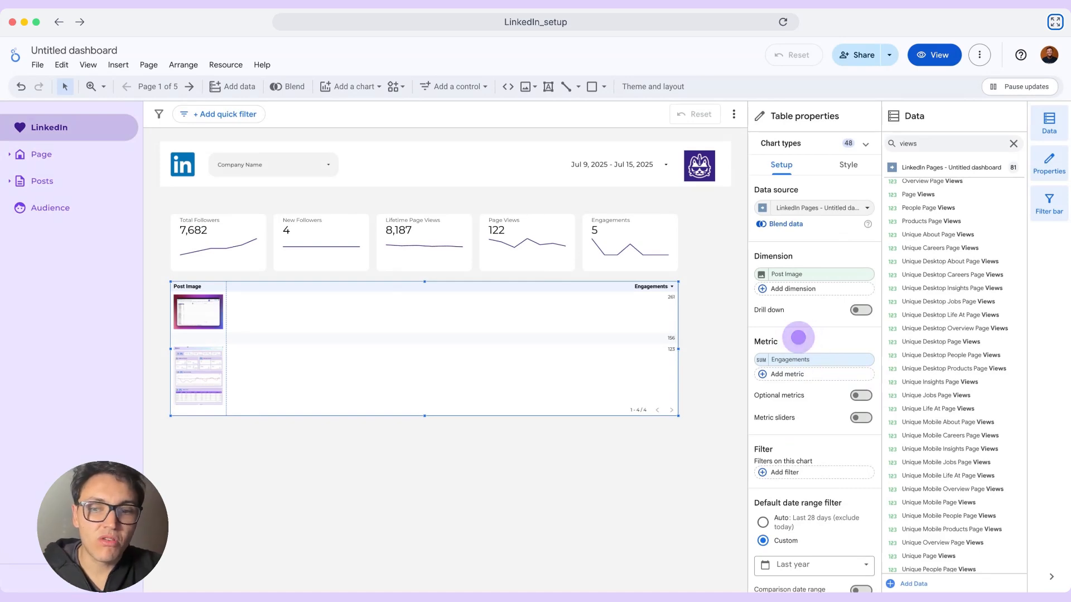
- Add Impressions as the table's second metric and Post Text as its second dimension
left_click(783, 373)
type("impre")
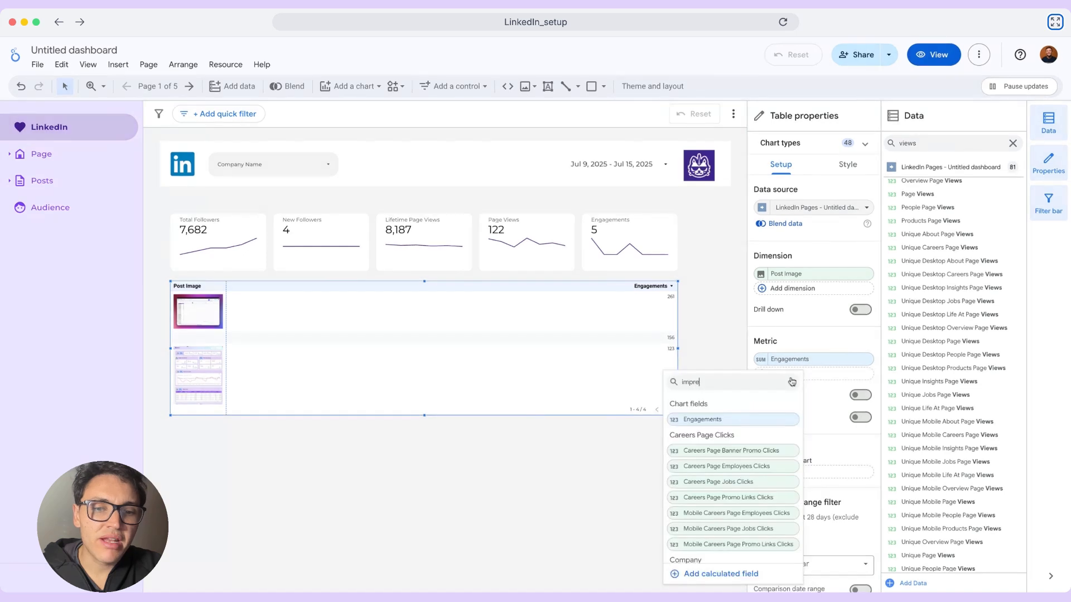
type("ssions")
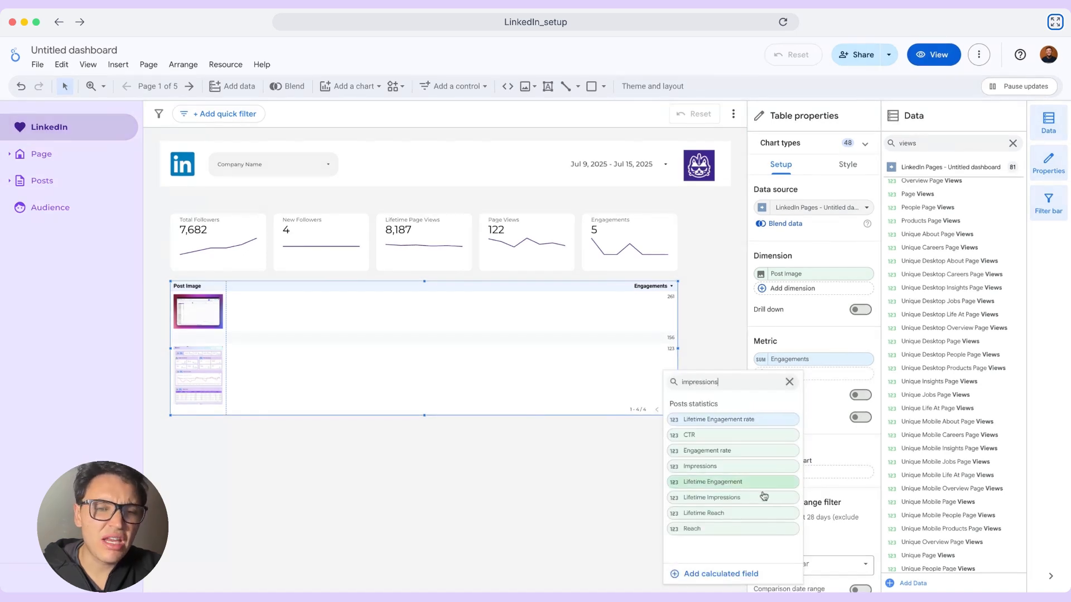
left_click(760, 460)
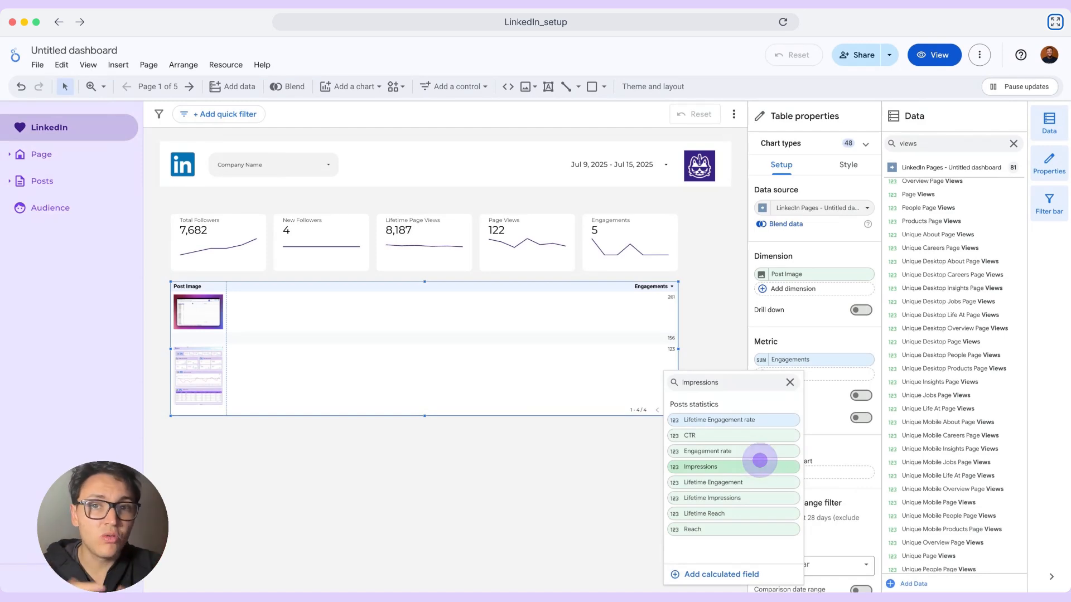
left_click(760, 461)
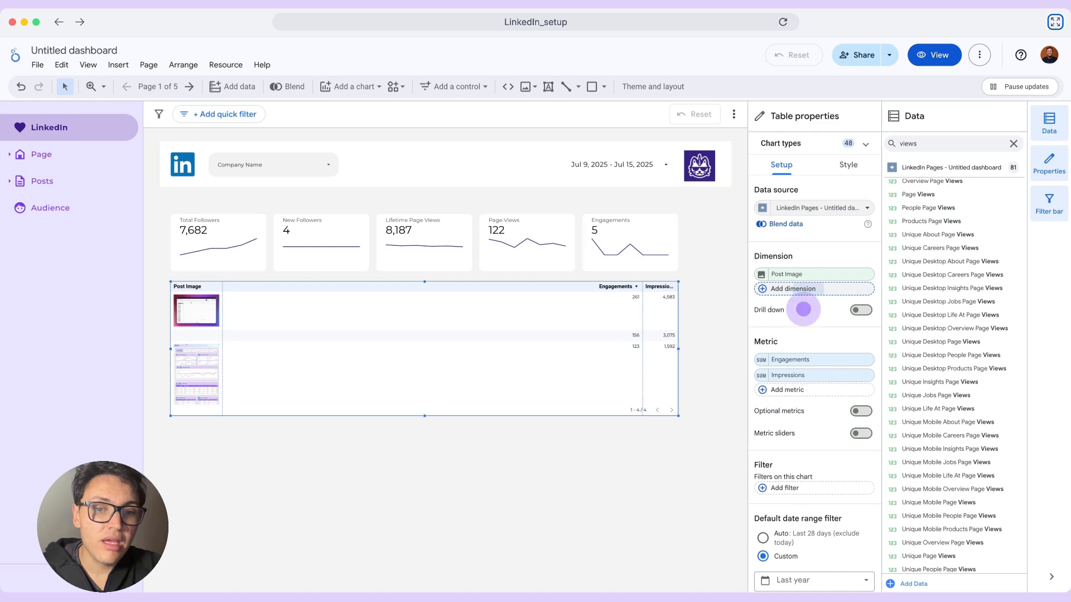
left_click(809, 289)
type("text")
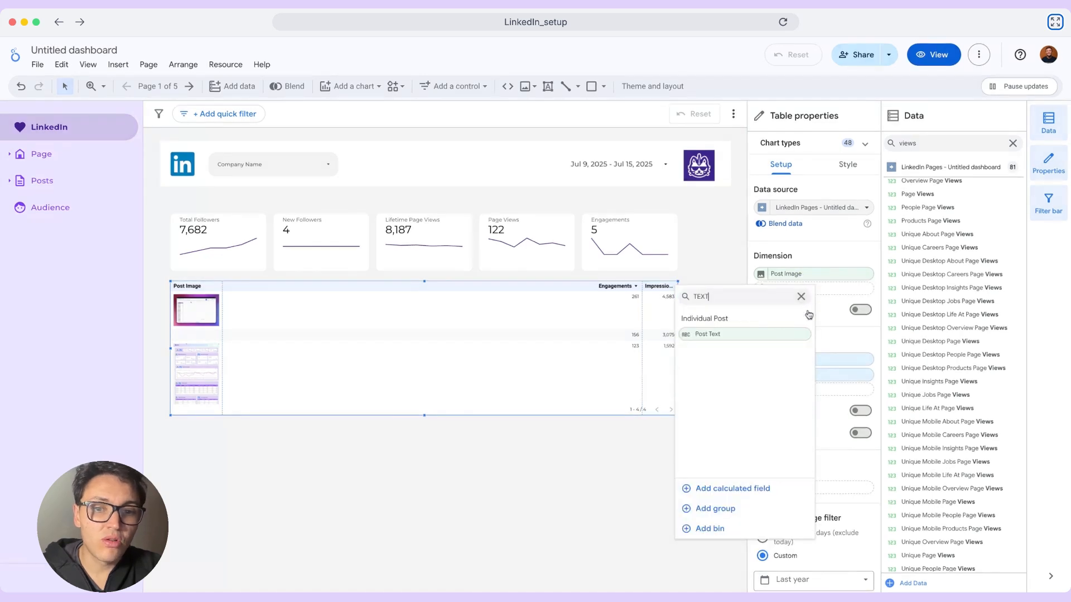
left_click(781, 338)
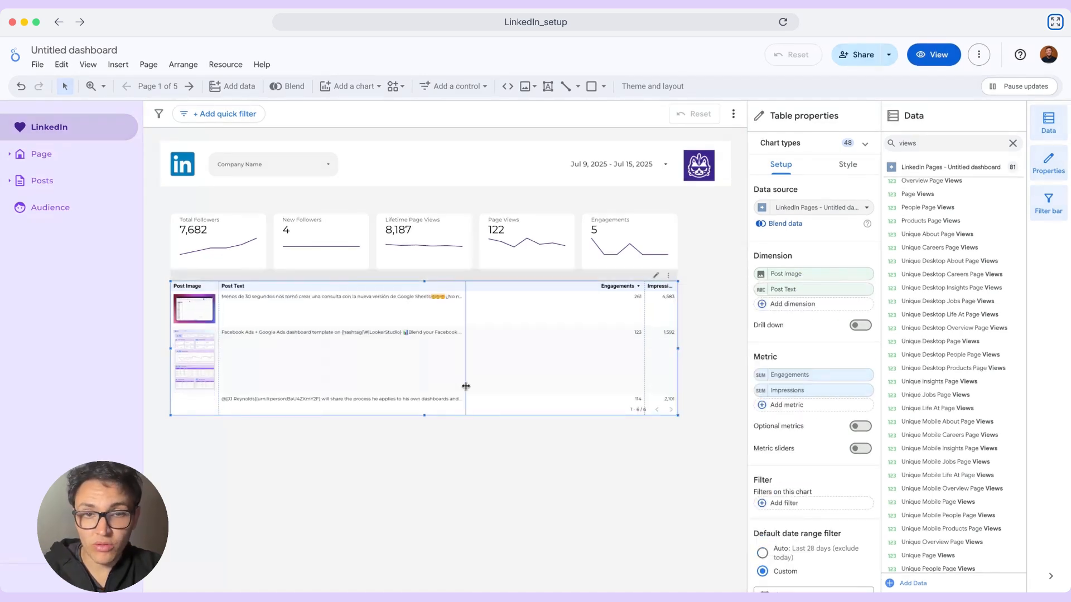
- Show a title on the posts table and set it to Post performance
left_click(848, 164)
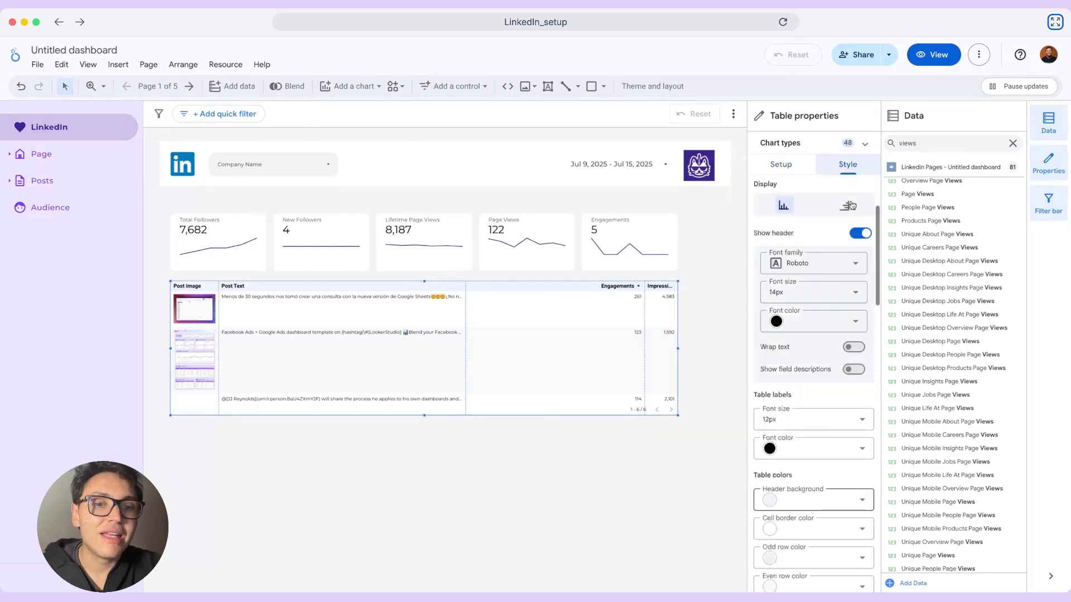
scroll(852, 205, "up", 2)
left_click(861, 208)
left_click(819, 236)
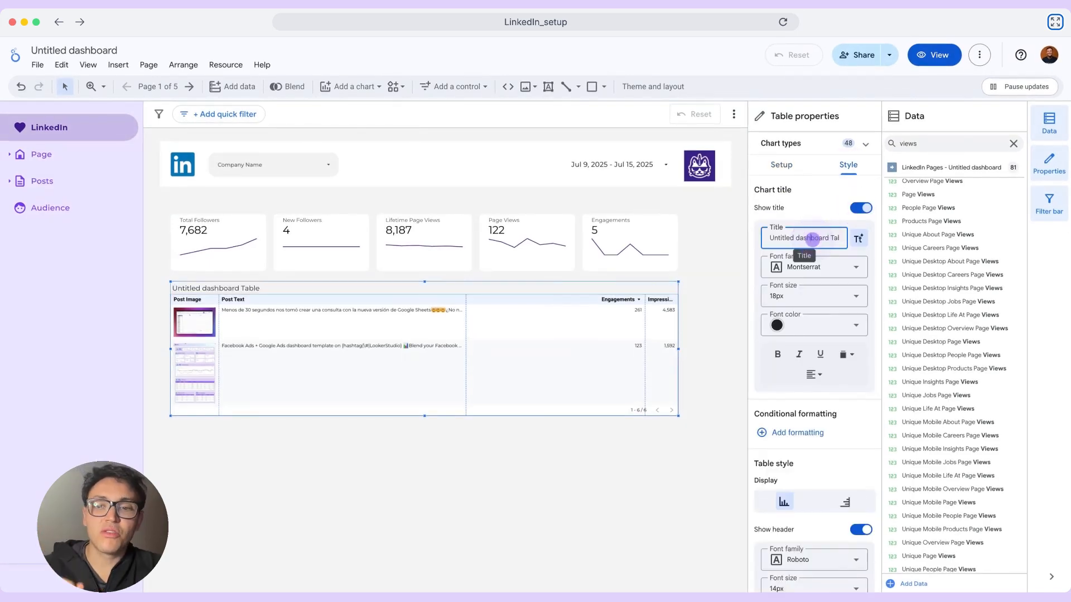
key("ctrl+a")
key("BackSpace")
type("Post performance")
key("Return")
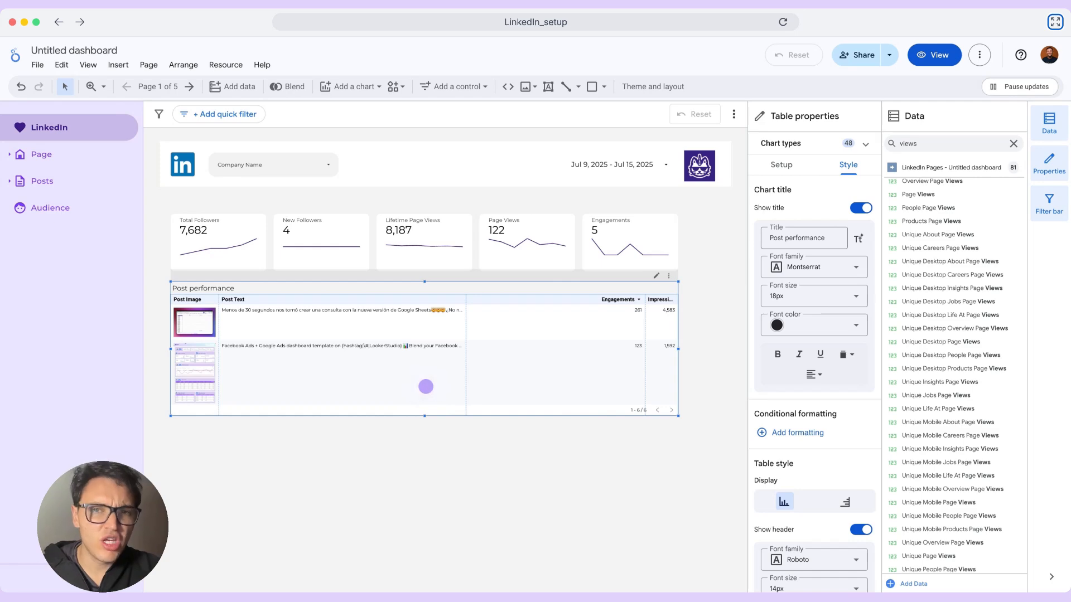
- Duplicate the Post performance table below the original, replace the copy's Post Image dimension with Industry and remove Post Text
key("ctrl+v")
left_click_drag(397, 346, 389, 483)
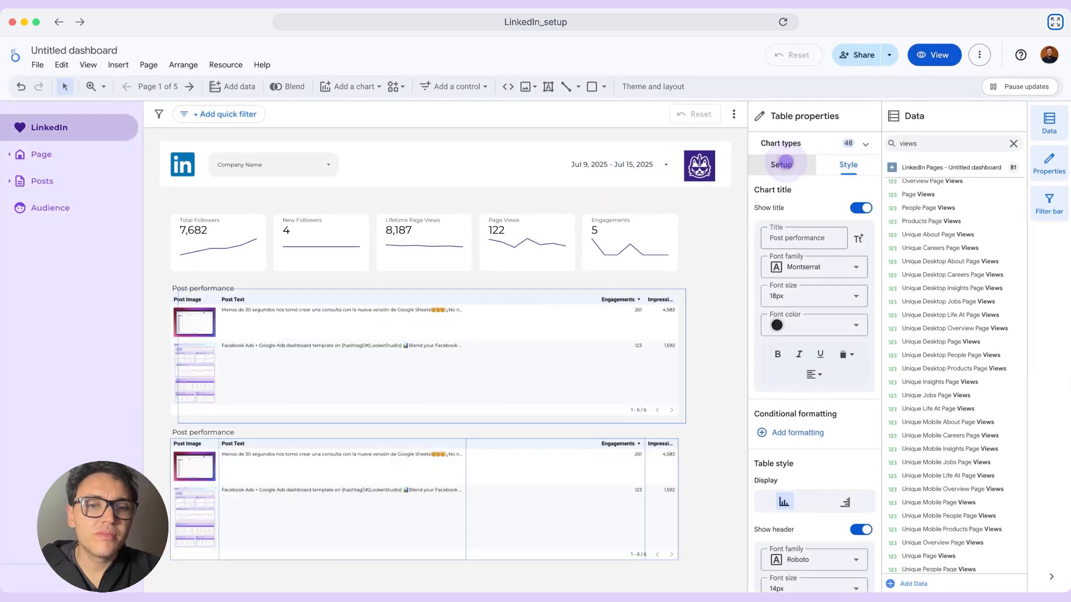
left_click(784, 165)
left_click(808, 271)
type("industr")
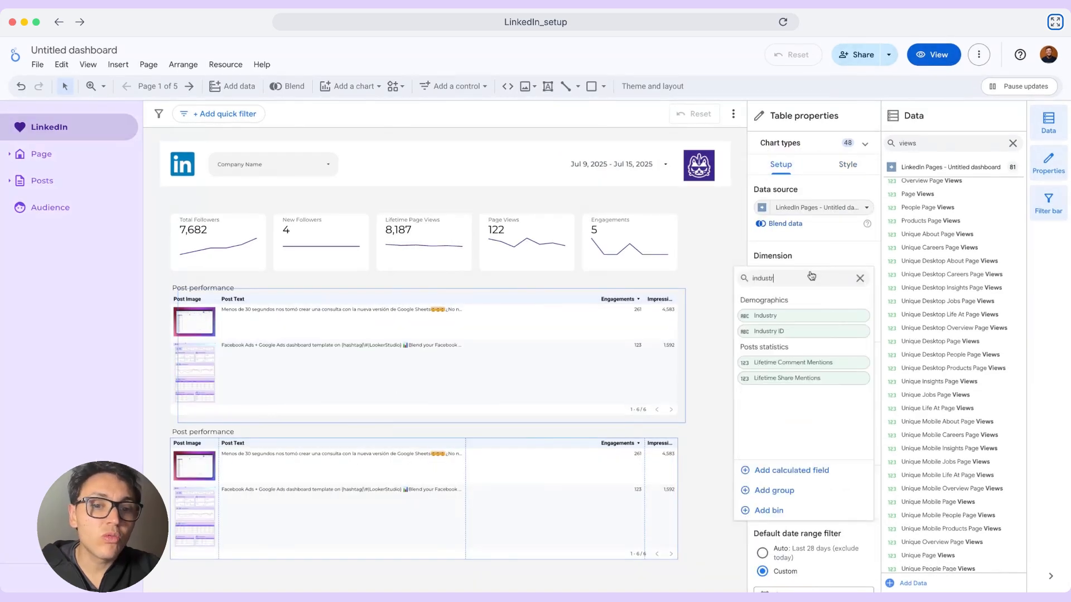
type("y")
left_click(840, 316)
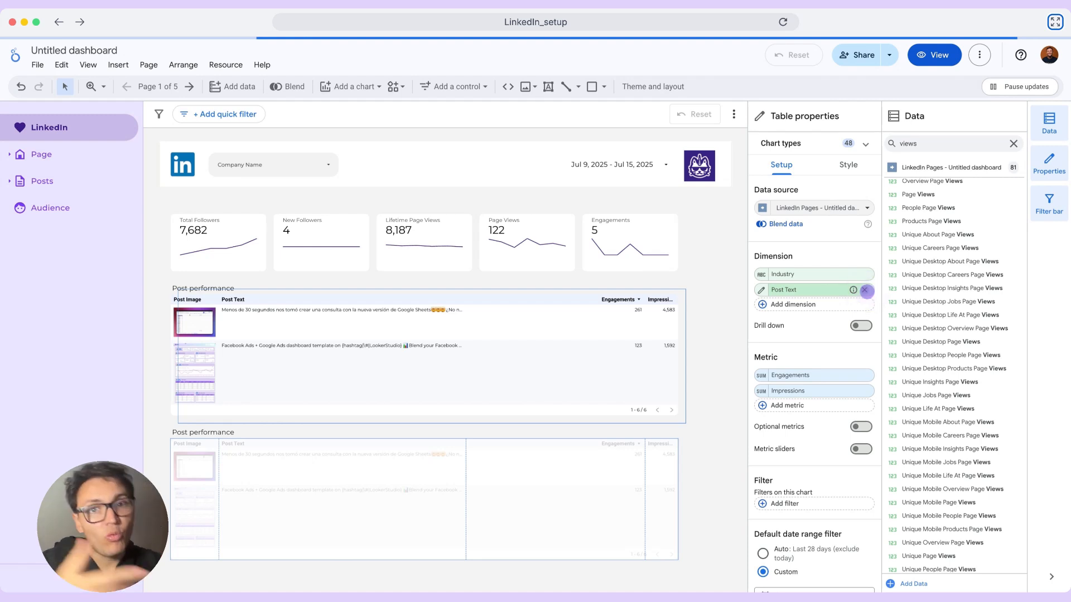
left_click(864, 290)
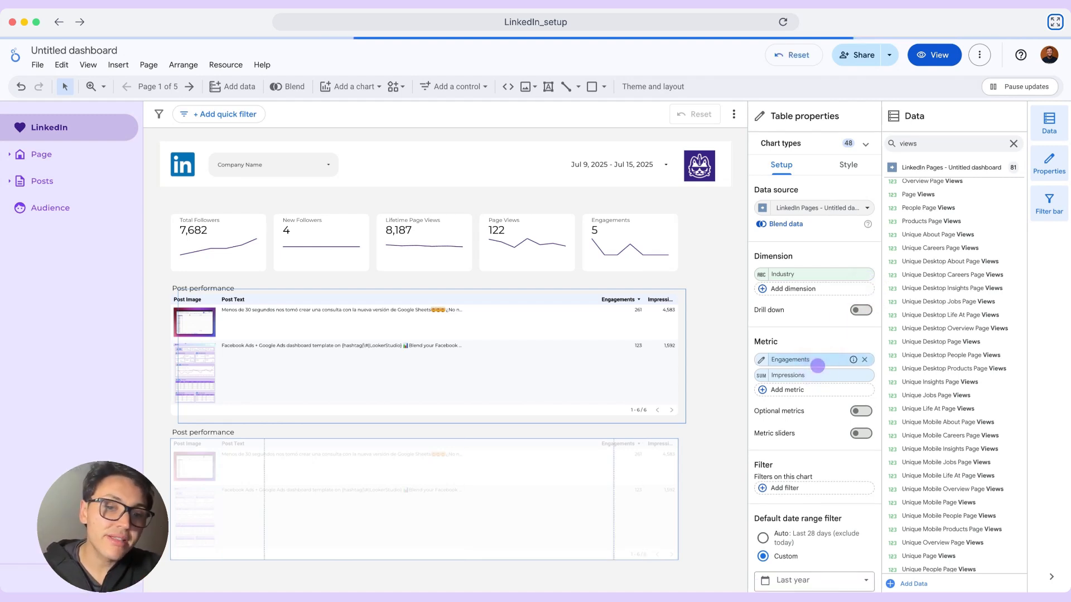
- Replace the Engagements metric of the Industry table with Total Followers and remove Impressions
left_click(818, 363)
type("total foll")
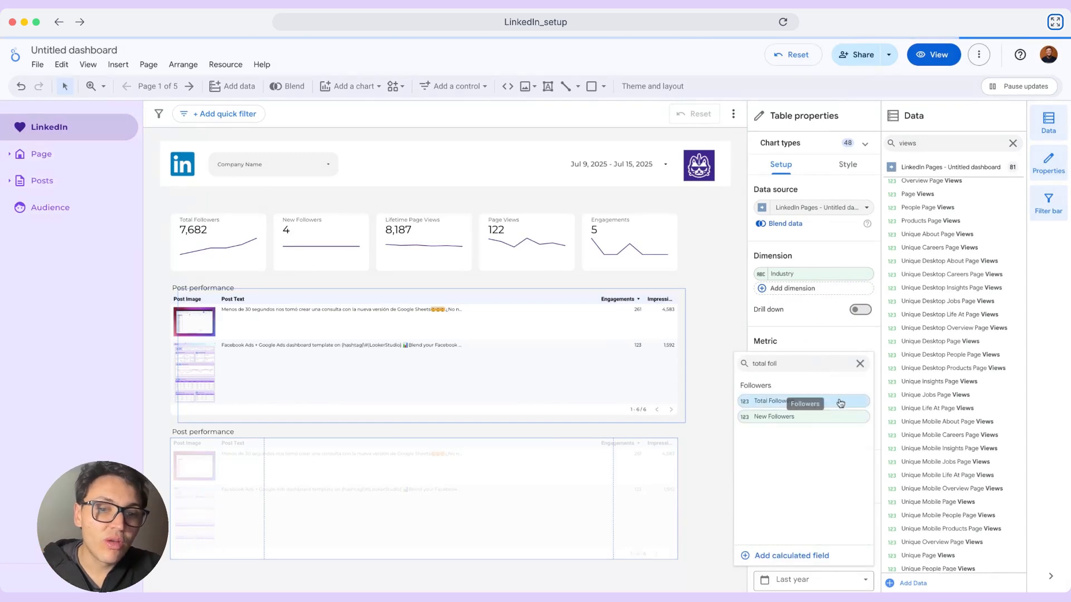
left_click(841, 403)
left_click(865, 375)
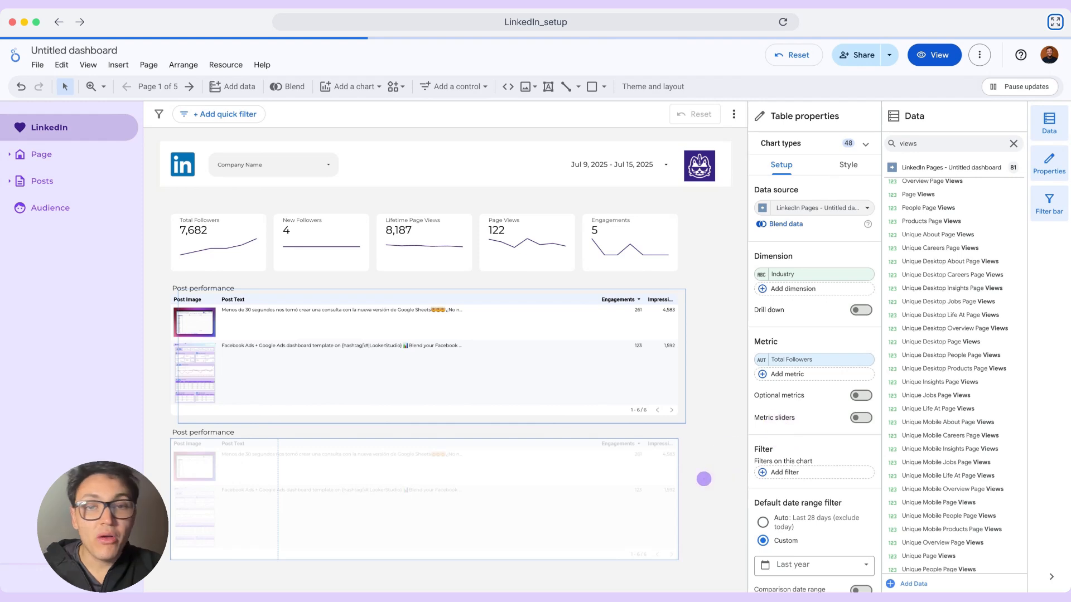
left_click(704, 479)
left_click(587, 488)
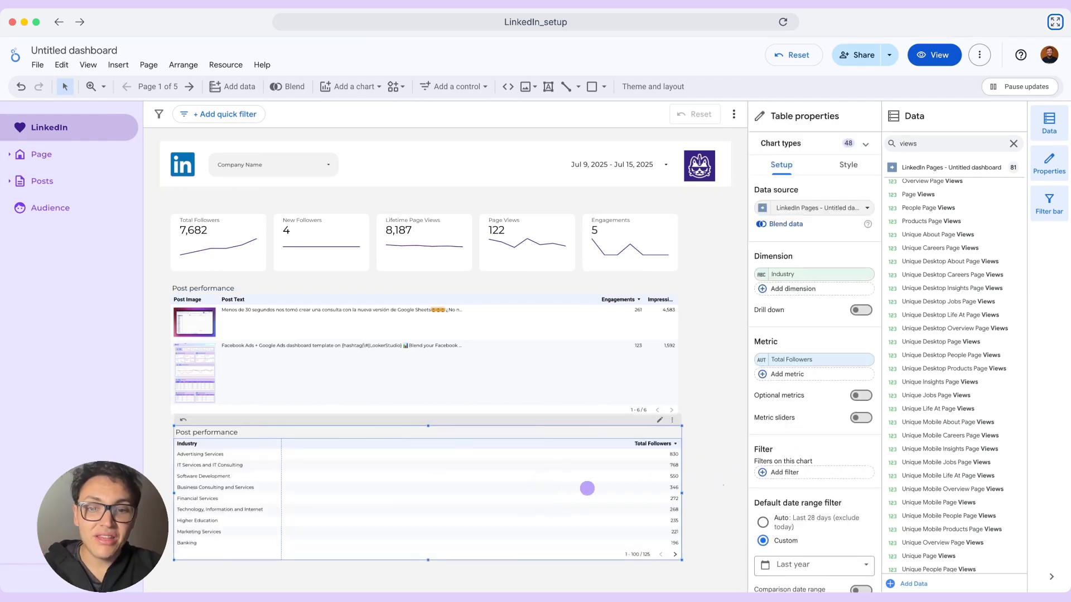